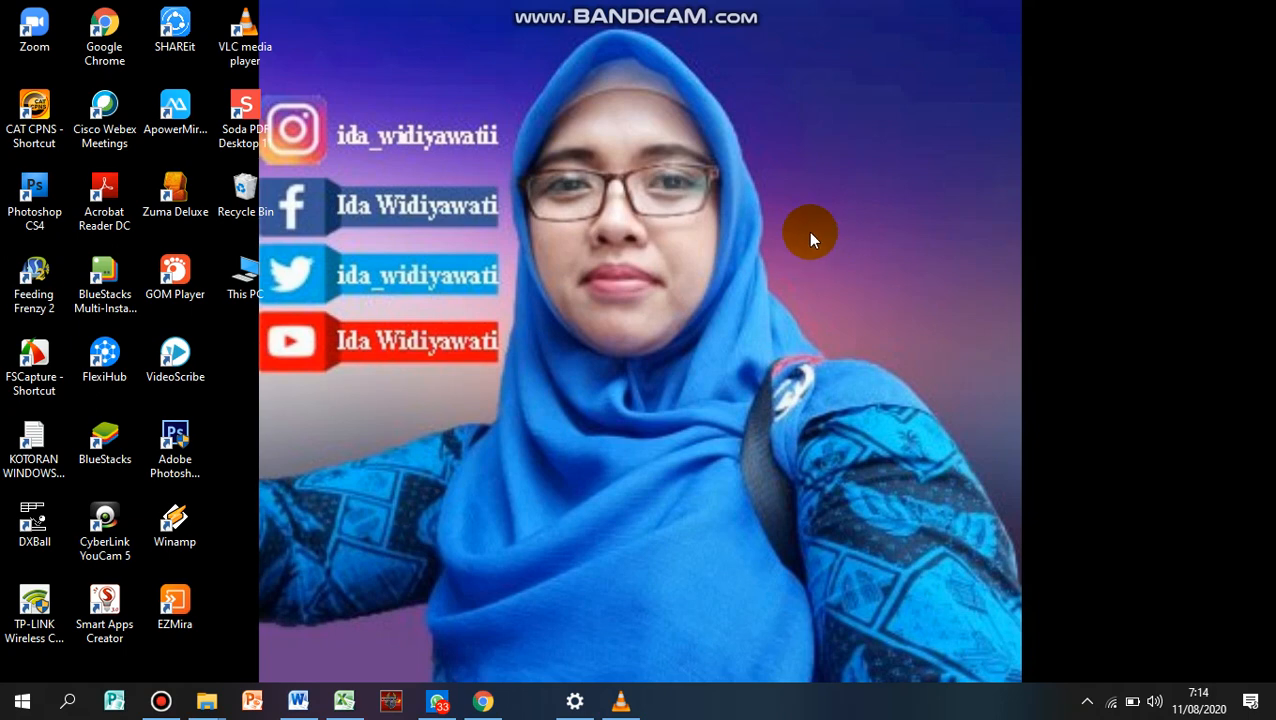
right_click(859, 283)
left_click(857, 288)
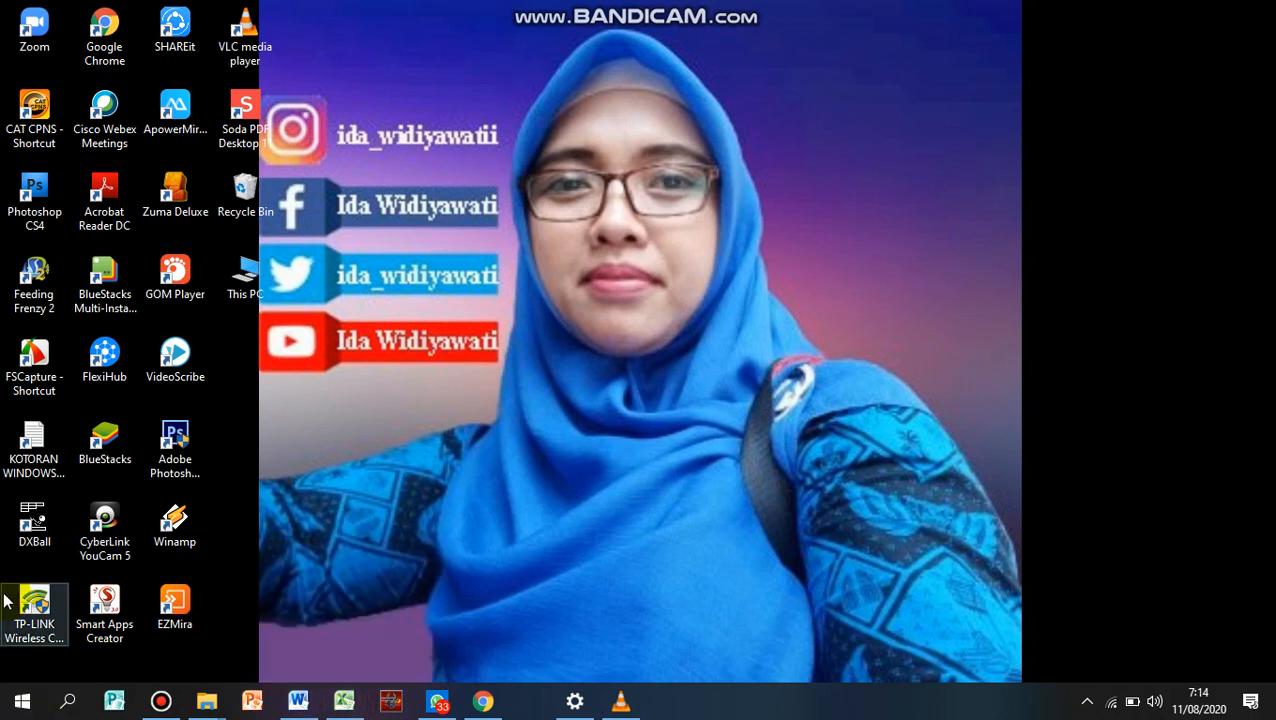
Look through the installed programs for Microsoft Excel 2010 in the Microsoft Office folder
left_click(17, 703)
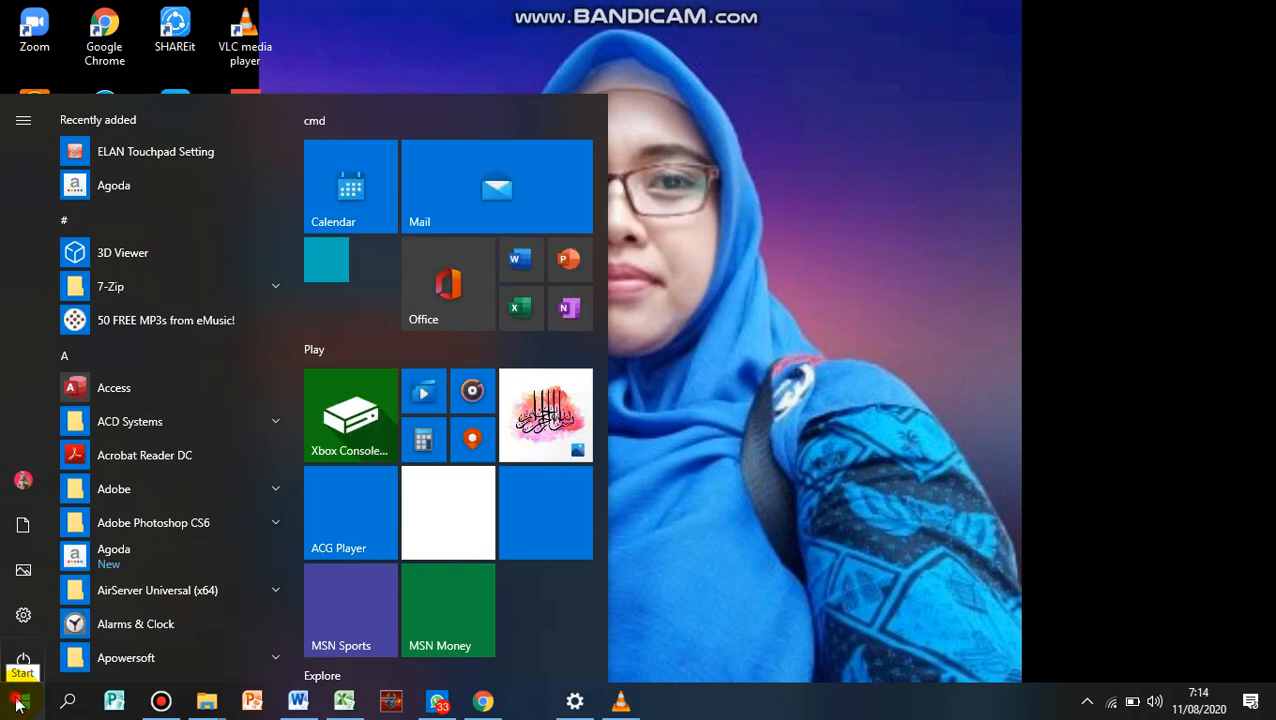
left_click(17, 703)
left_click(17, 703)
left_click(17, 703)
left_click(17, 703)
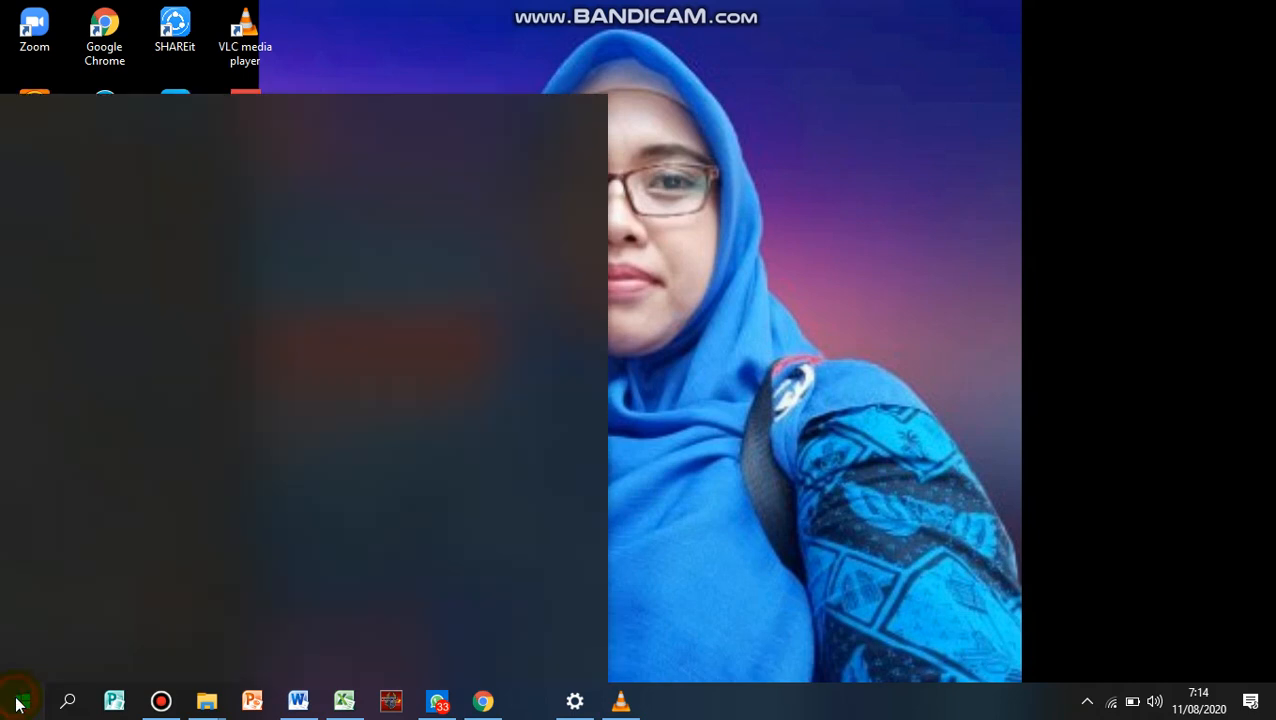
scroll(155, 400, "down", 6)
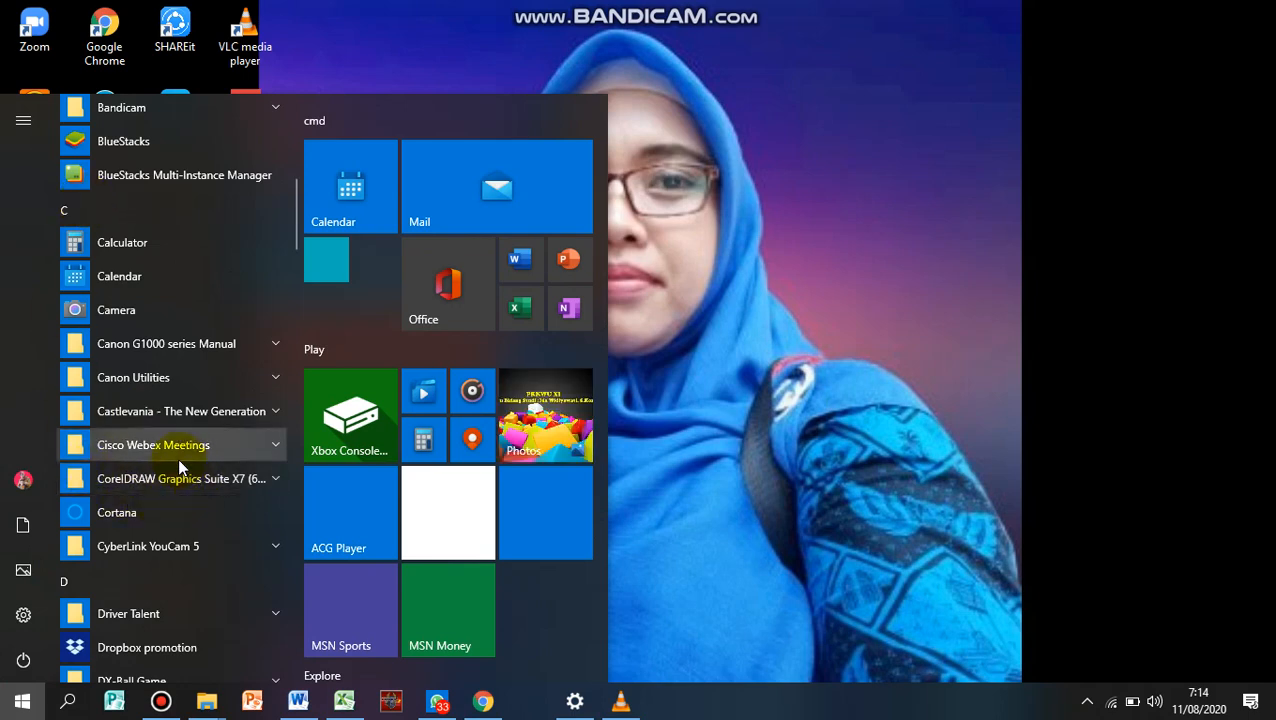
scroll(297, 368, "down", 3)
scroll(177, 500, "down", 3)
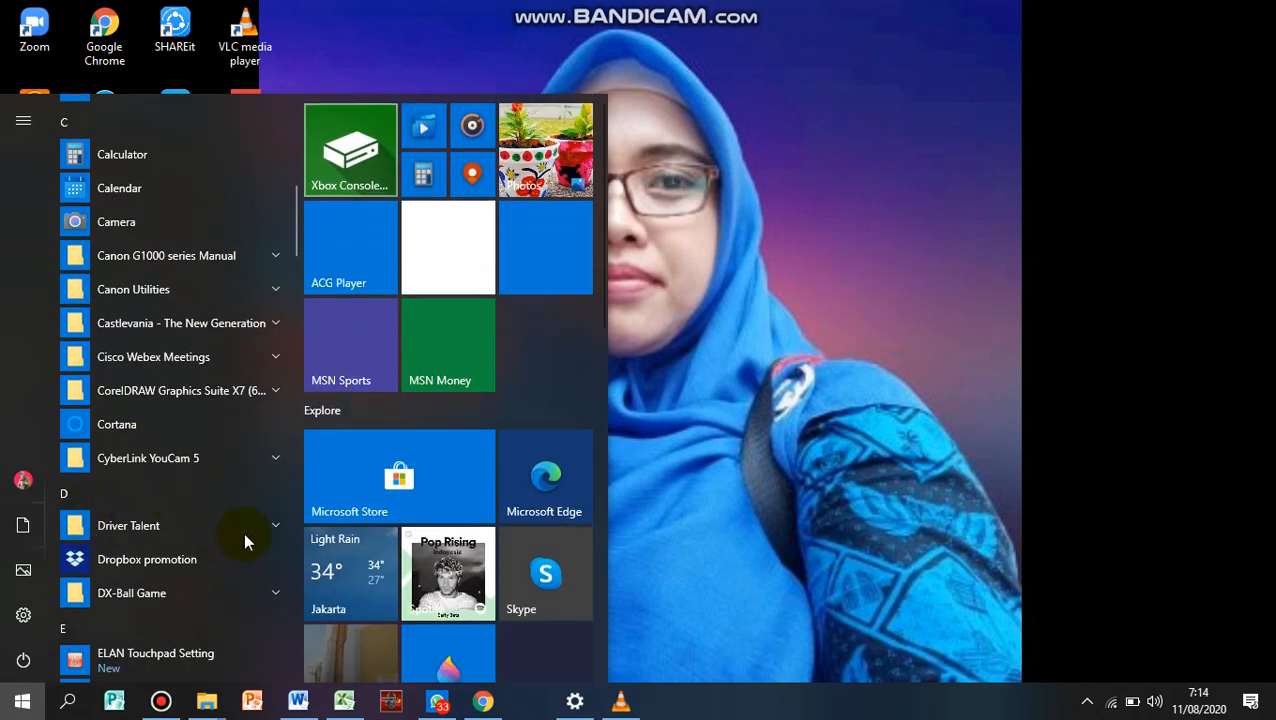
scroll(176, 458, "down", 4)
scroll(175, 461, "down", 2)
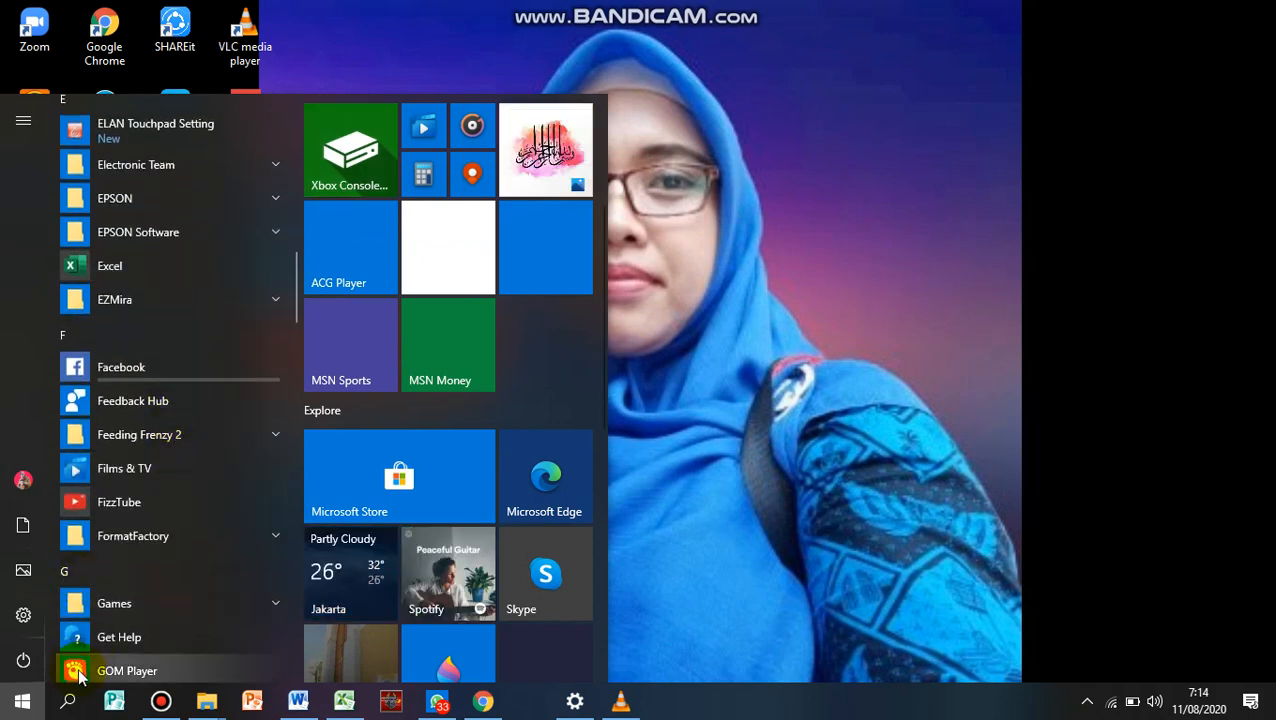
scroll(117, 553, "down", 4)
scroll(123, 504, "down", 8)
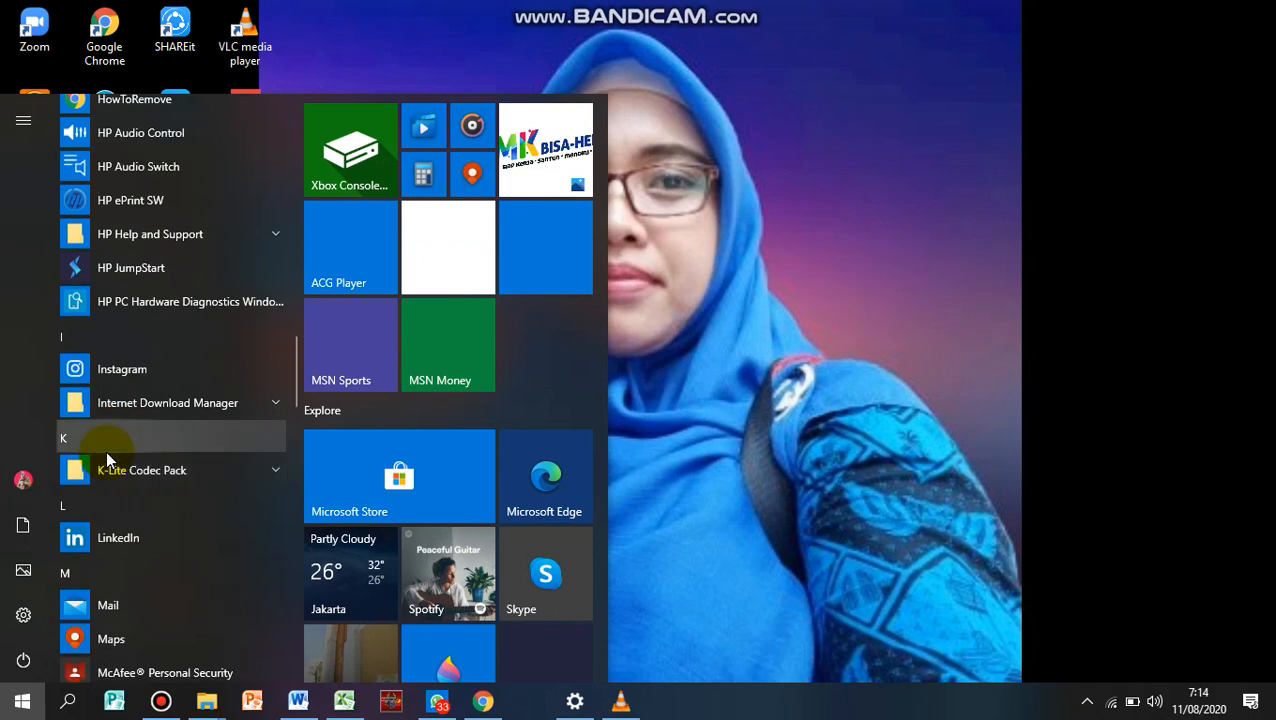
scroll(145, 625, "down", 5)
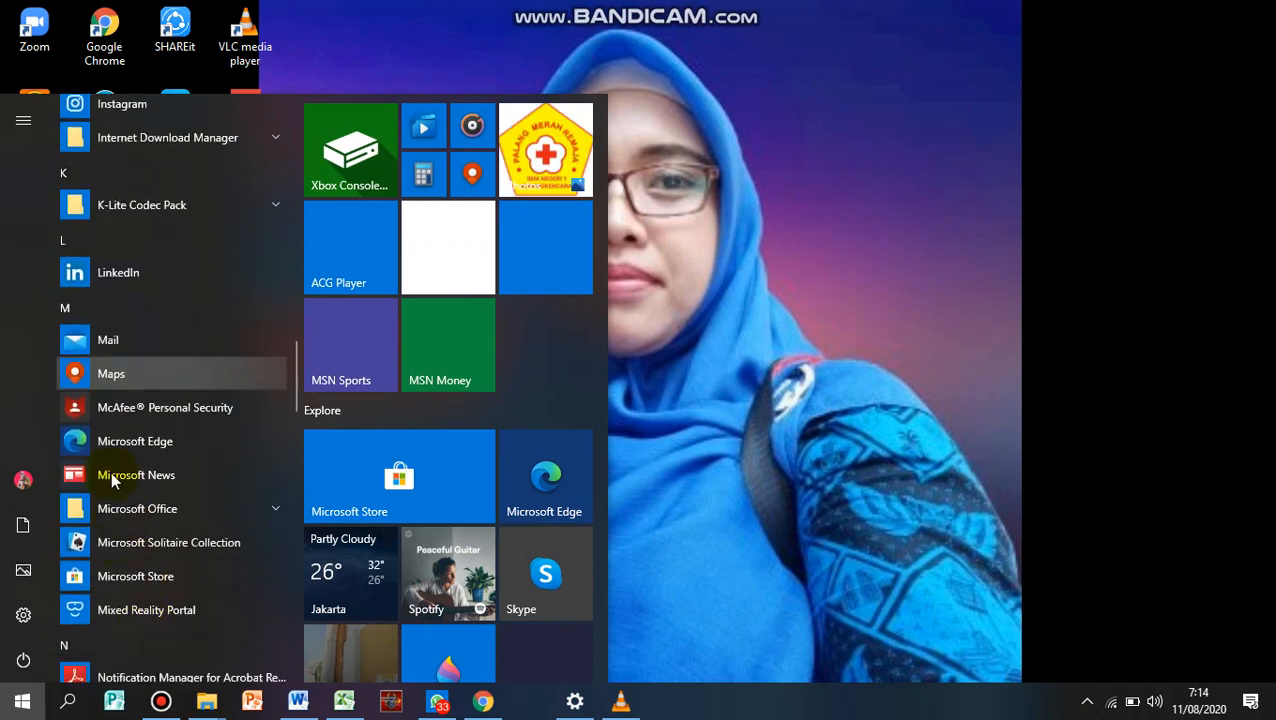
left_click(134, 508)
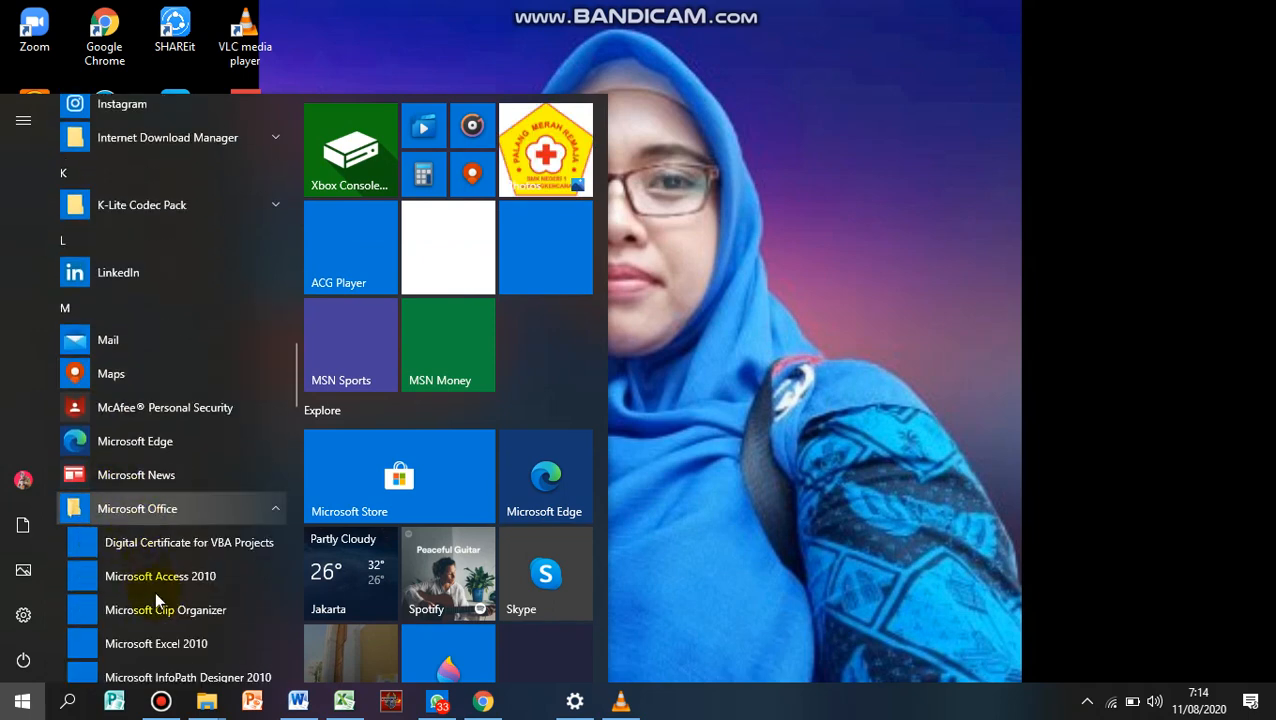
scroll(158, 605, "down", 1)
scroll(161, 610, "down", 2)
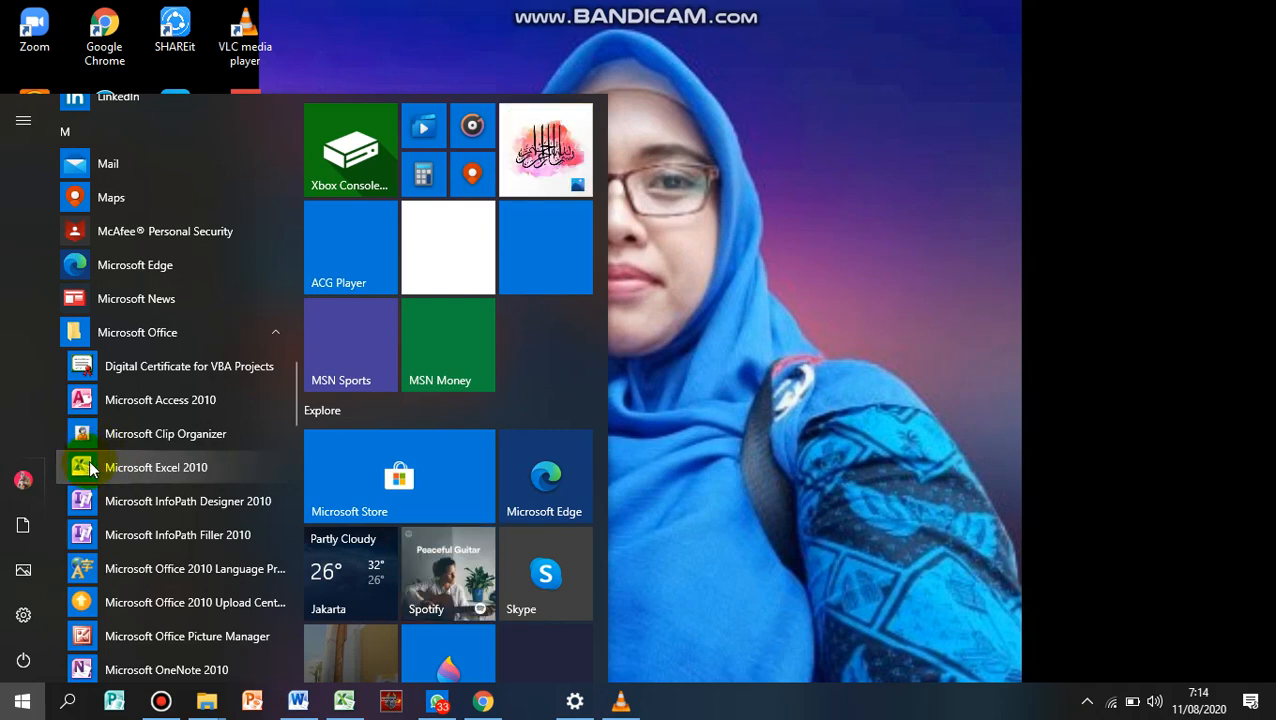
Switch to Microsoft Excel with a blank workbook and dismiss the missing-file alert
left_click(344, 700)
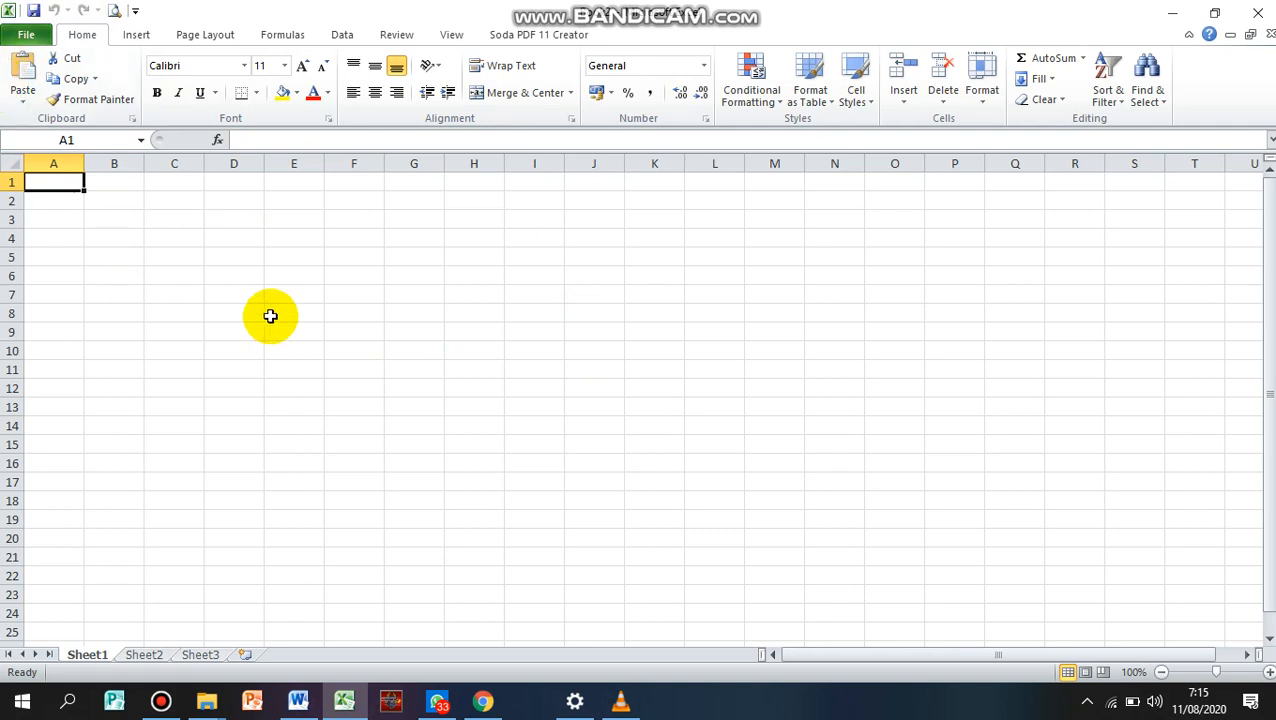
left_click(246, 216)
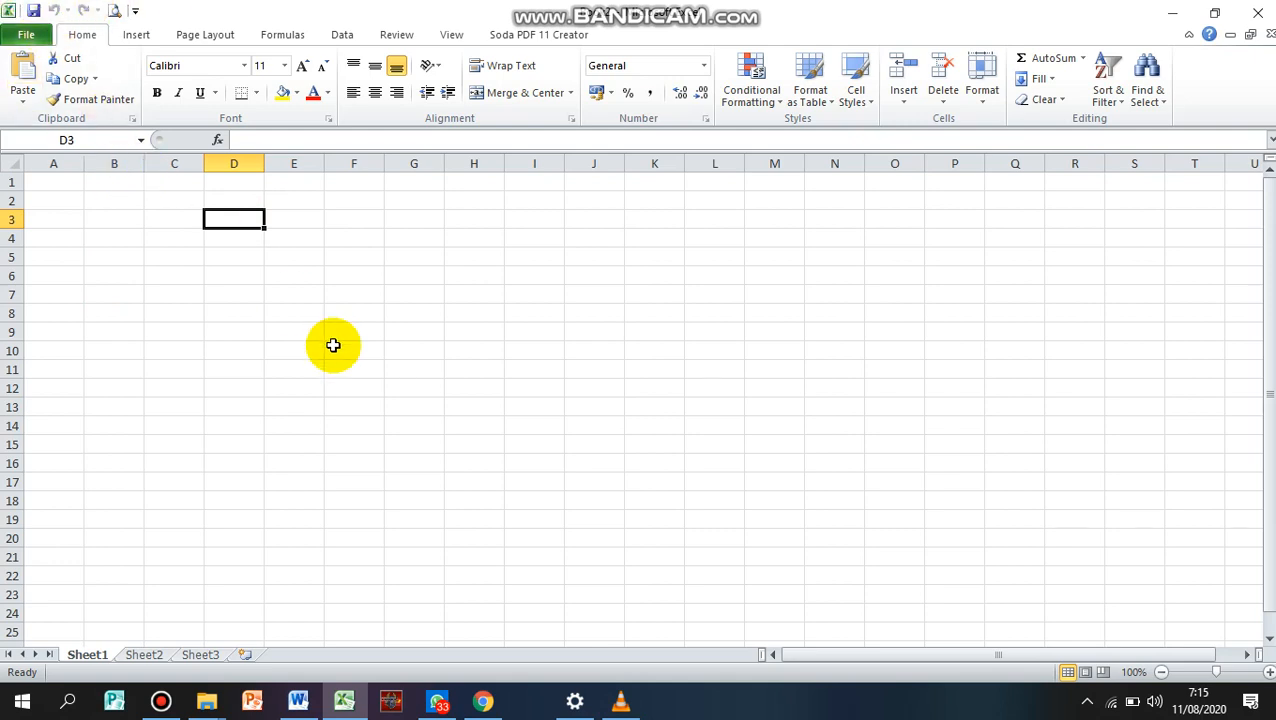
left_click(350, 707)
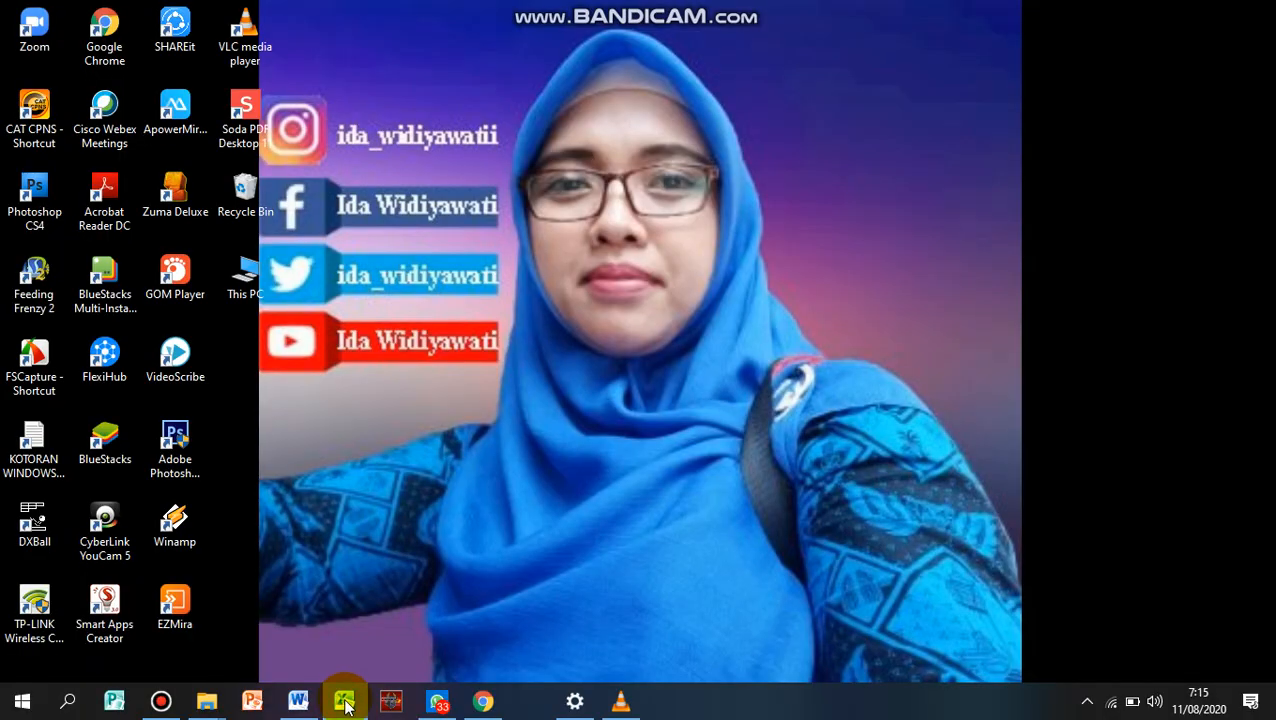
left_click(344, 700)
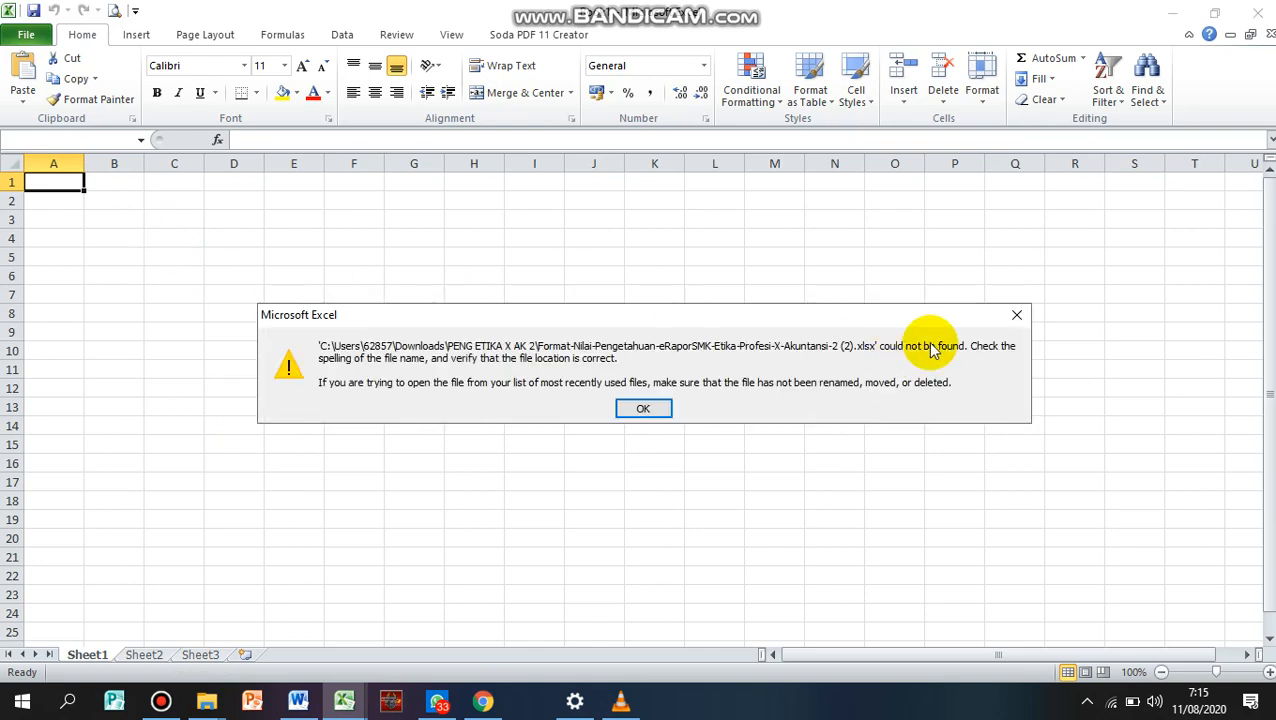
left_click(1015, 318)
left_click(318, 290)
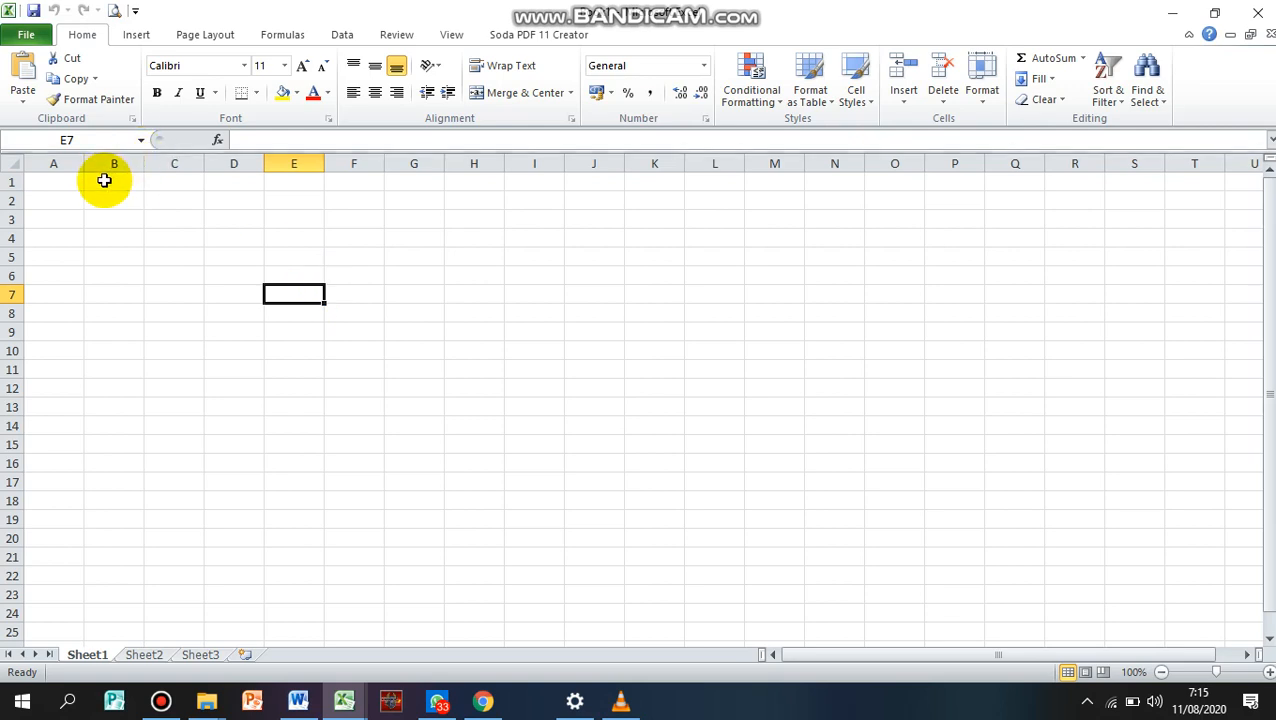
Jump from cell A1 to the last column of the sheet, and return to A1
left_click(51, 181)
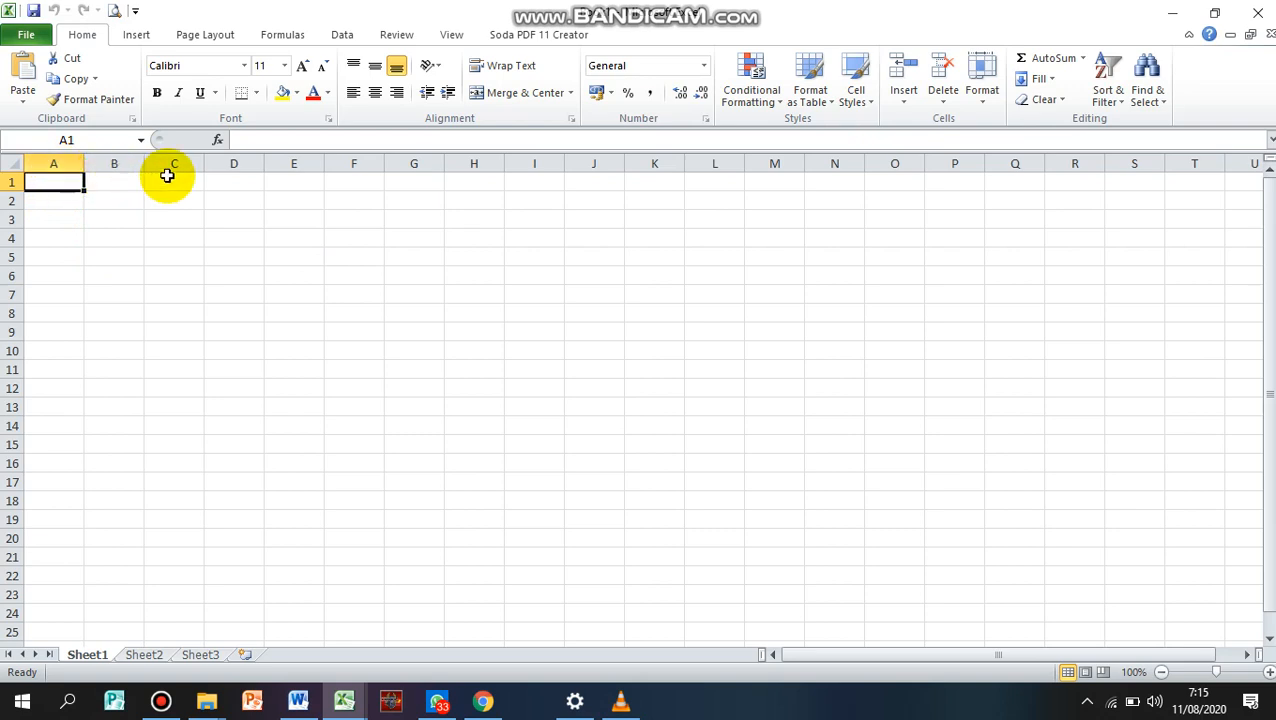
left_click_drag(74, 217, 58, 202)
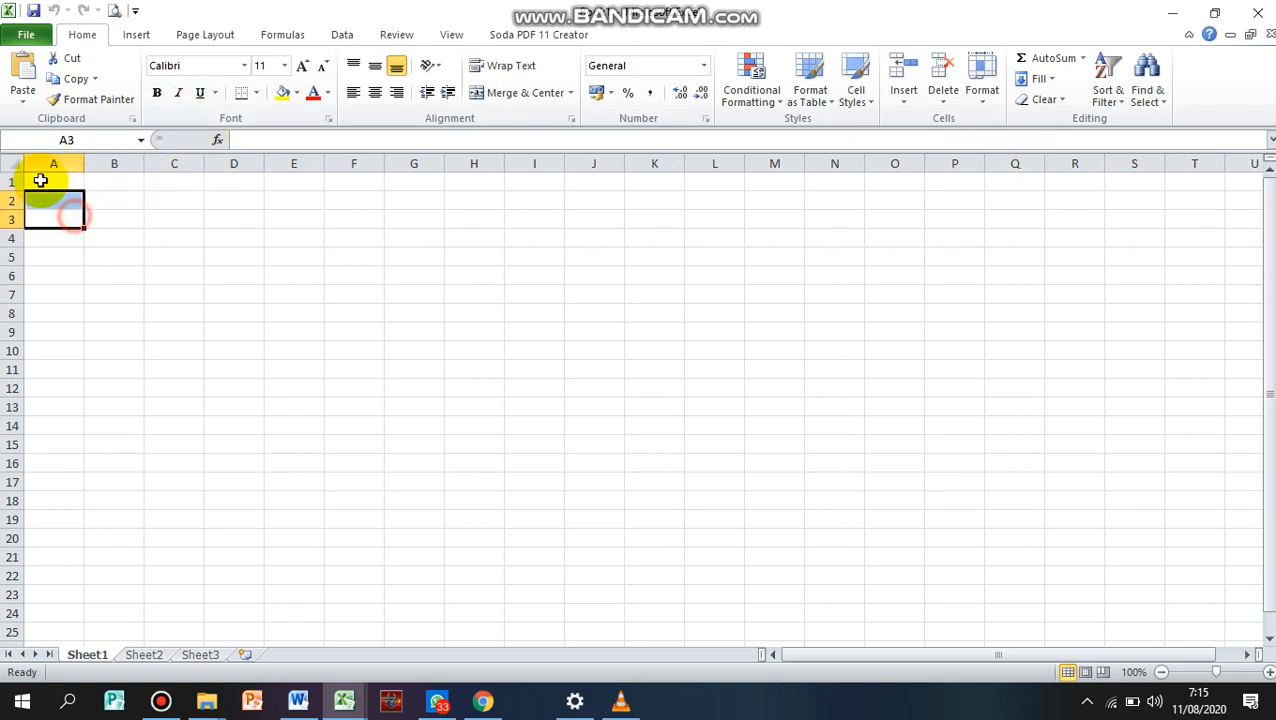
left_click(42, 181)
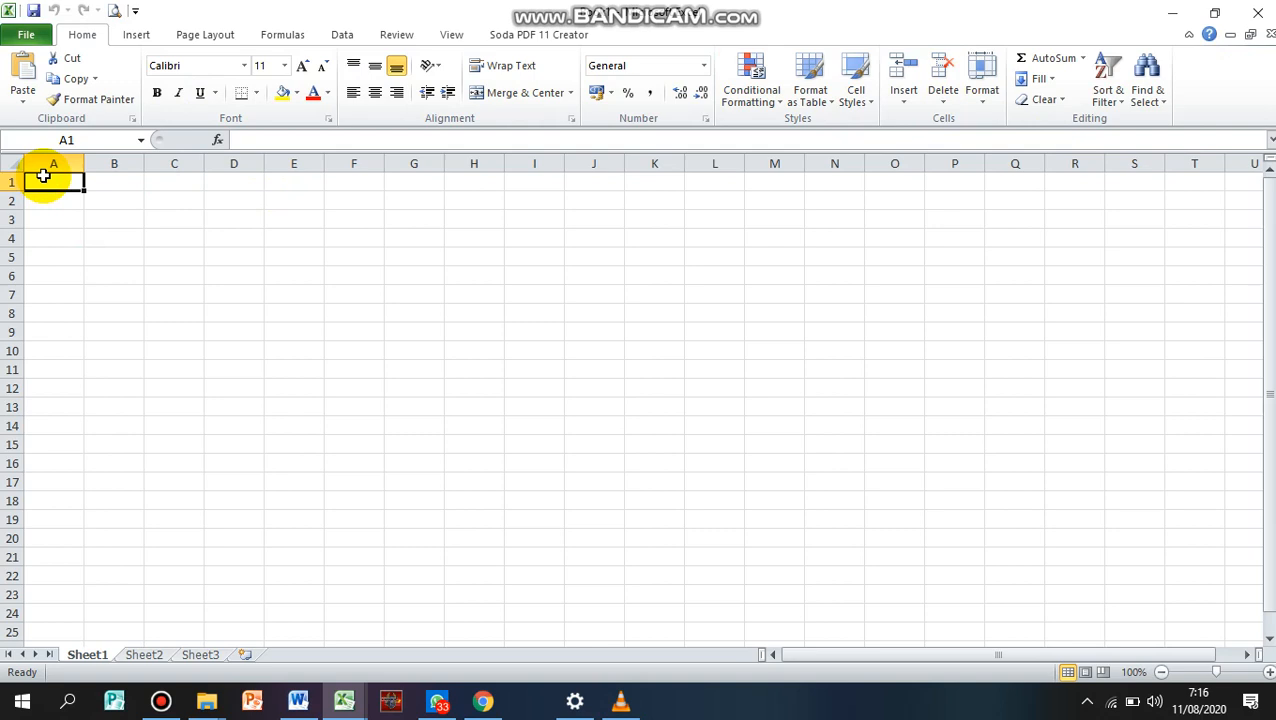
key("ctrl+Right")
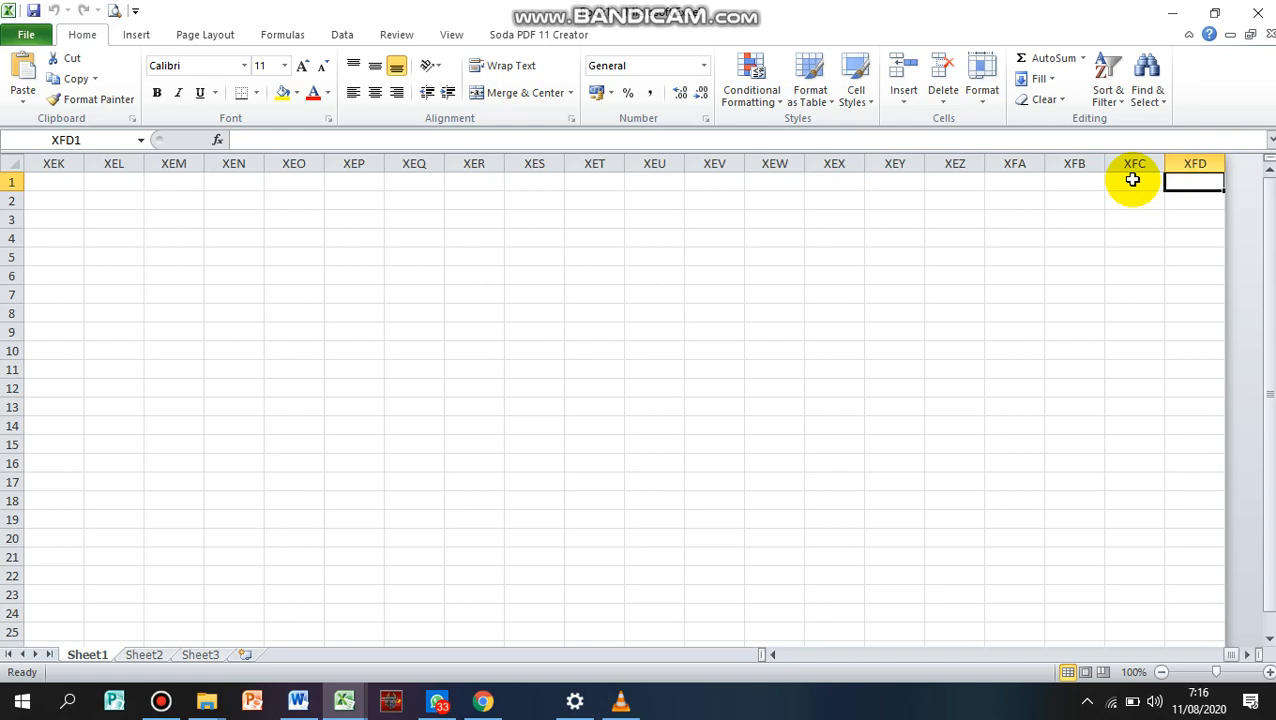
key("ctrl+Home")
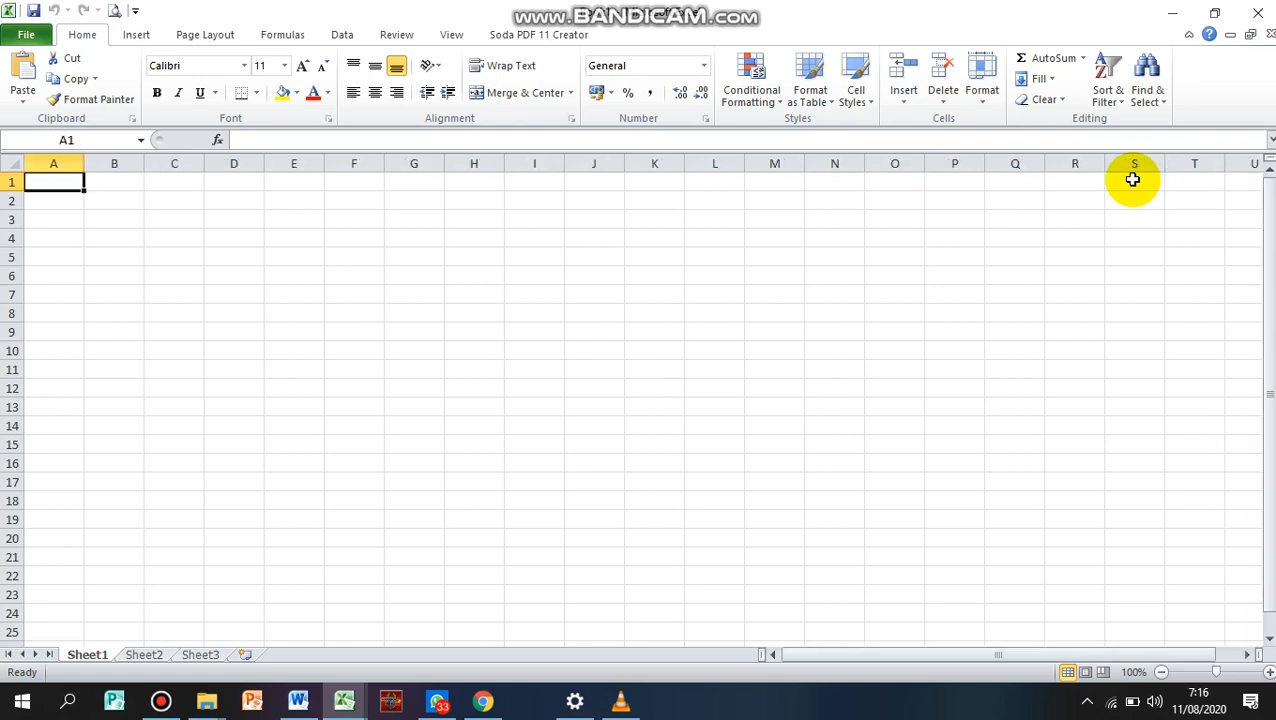
Jump from cell A1 down to the last row of the sheet, and return to A1
left_click(52, 200)
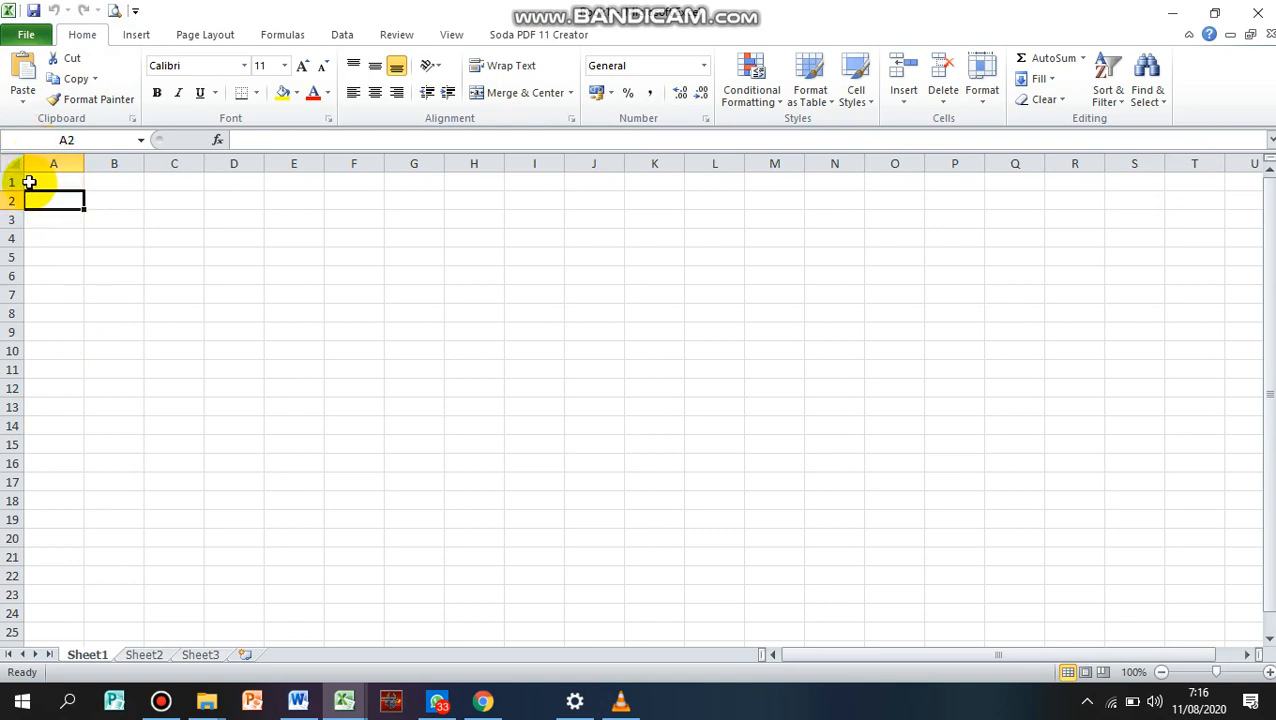
left_click(46, 180)
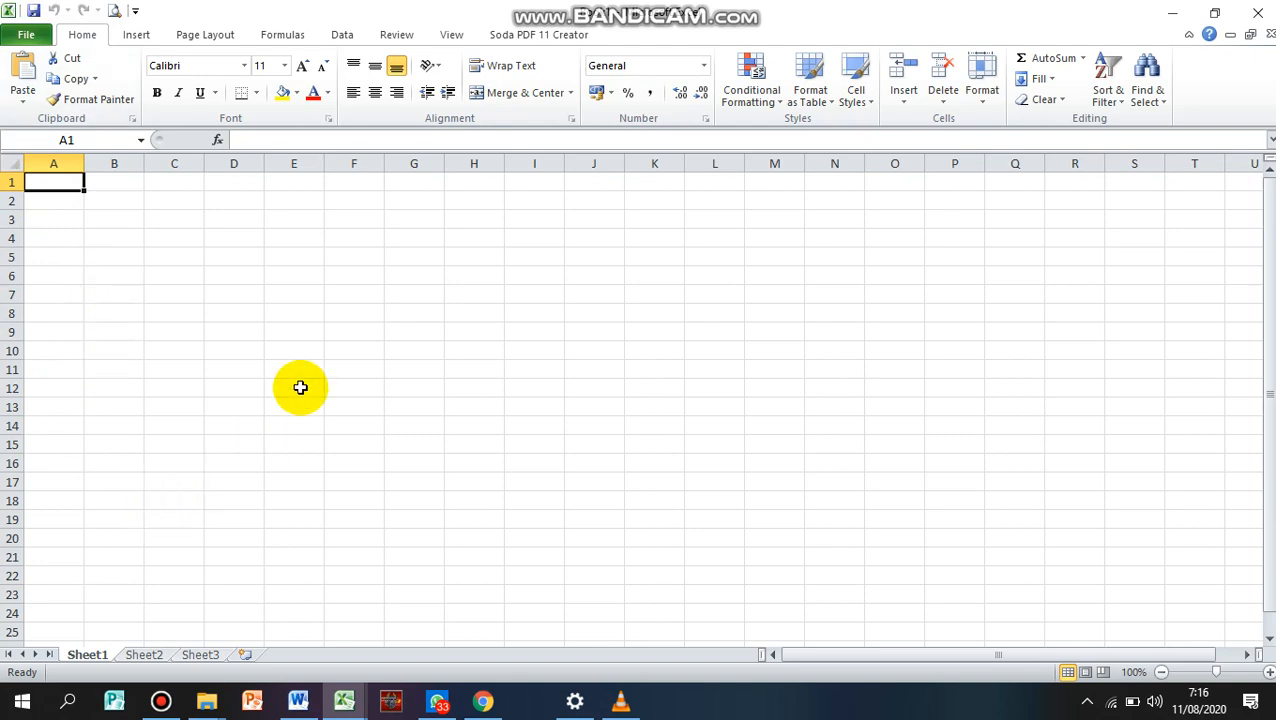
key("ctrl+Down")
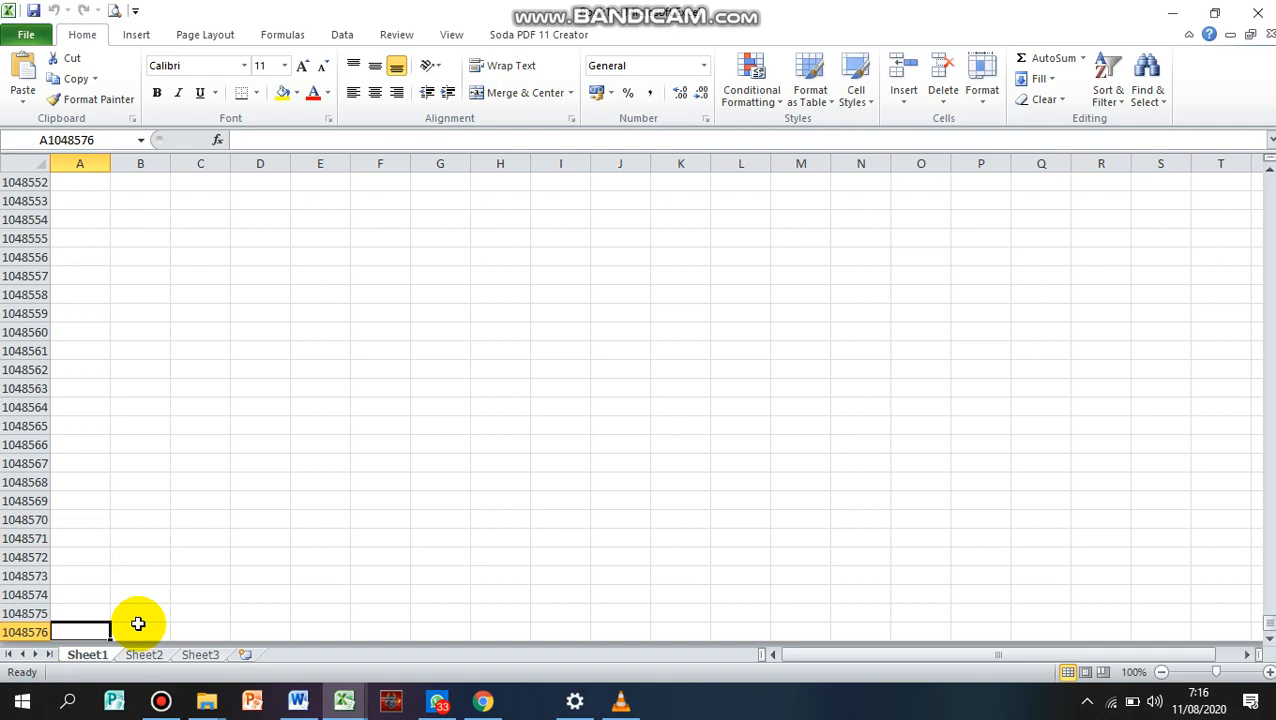
key("ctrl+Up")
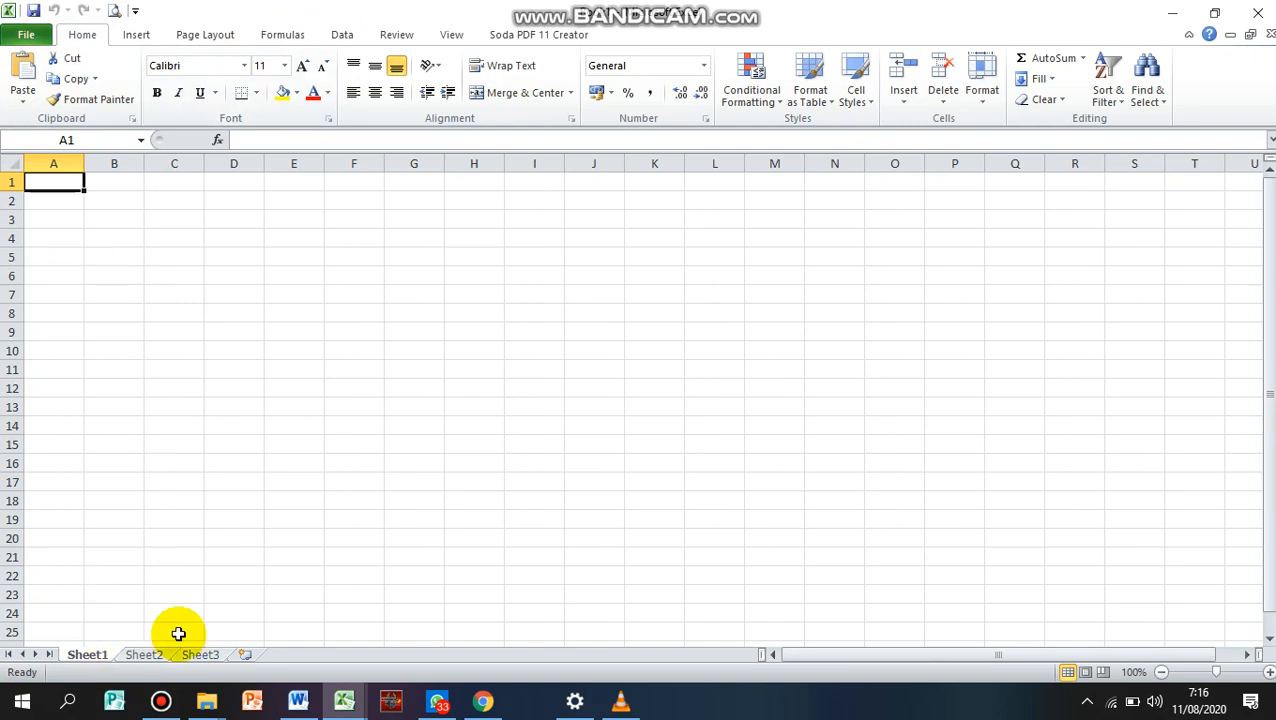
Insert two new worksheets after Sheet3
left_click(183, 335)
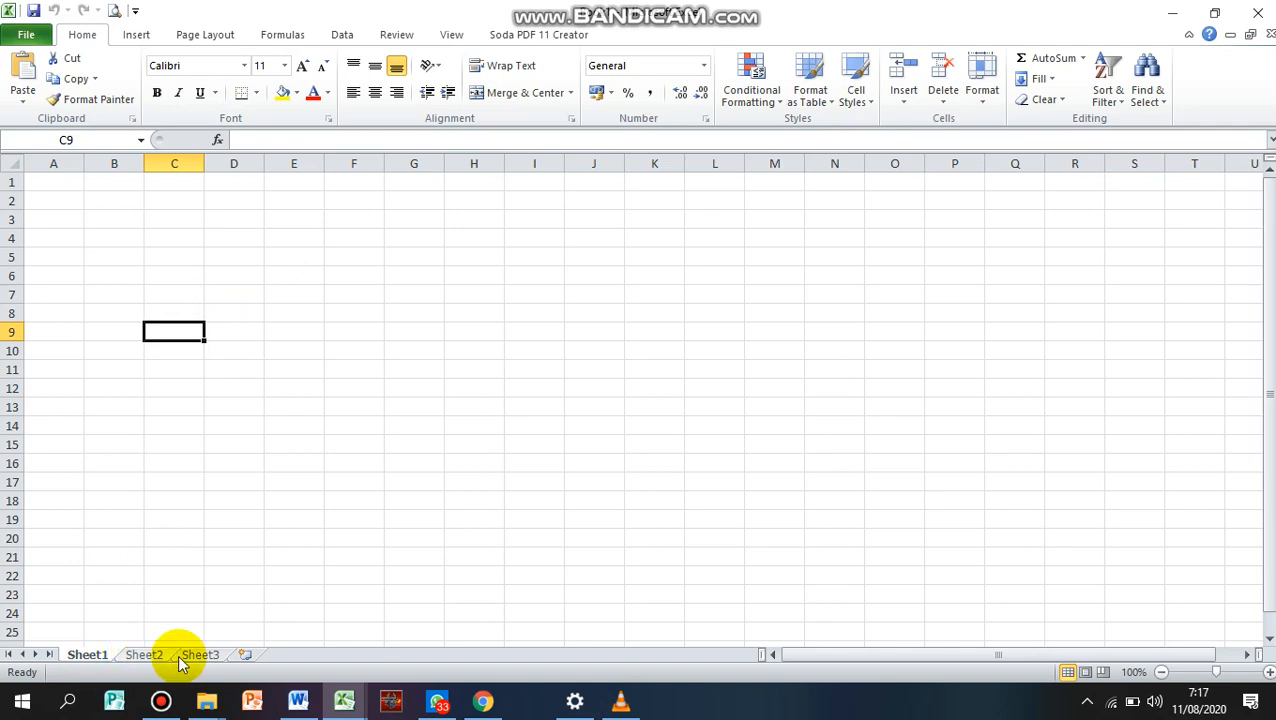
left_click(246, 655)
left_click(302, 656)
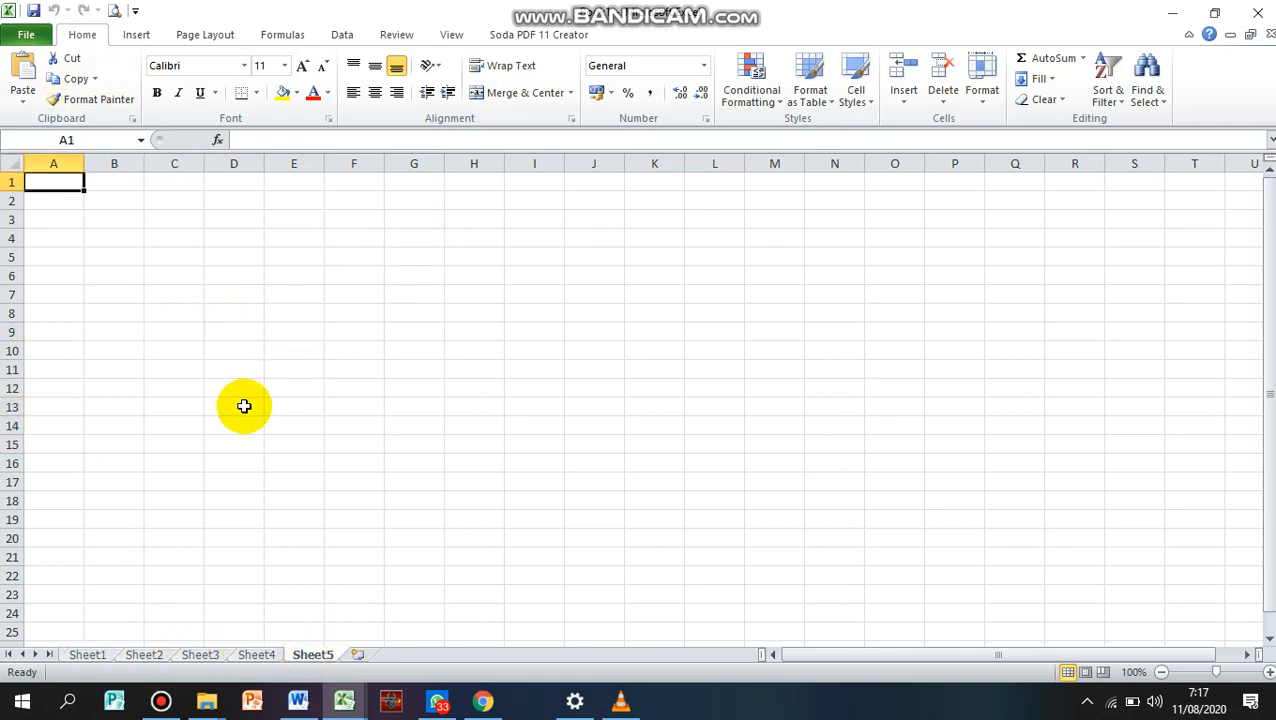
Rename the worksheet Sheet1 as TUGAS 1
left_click(100, 656)
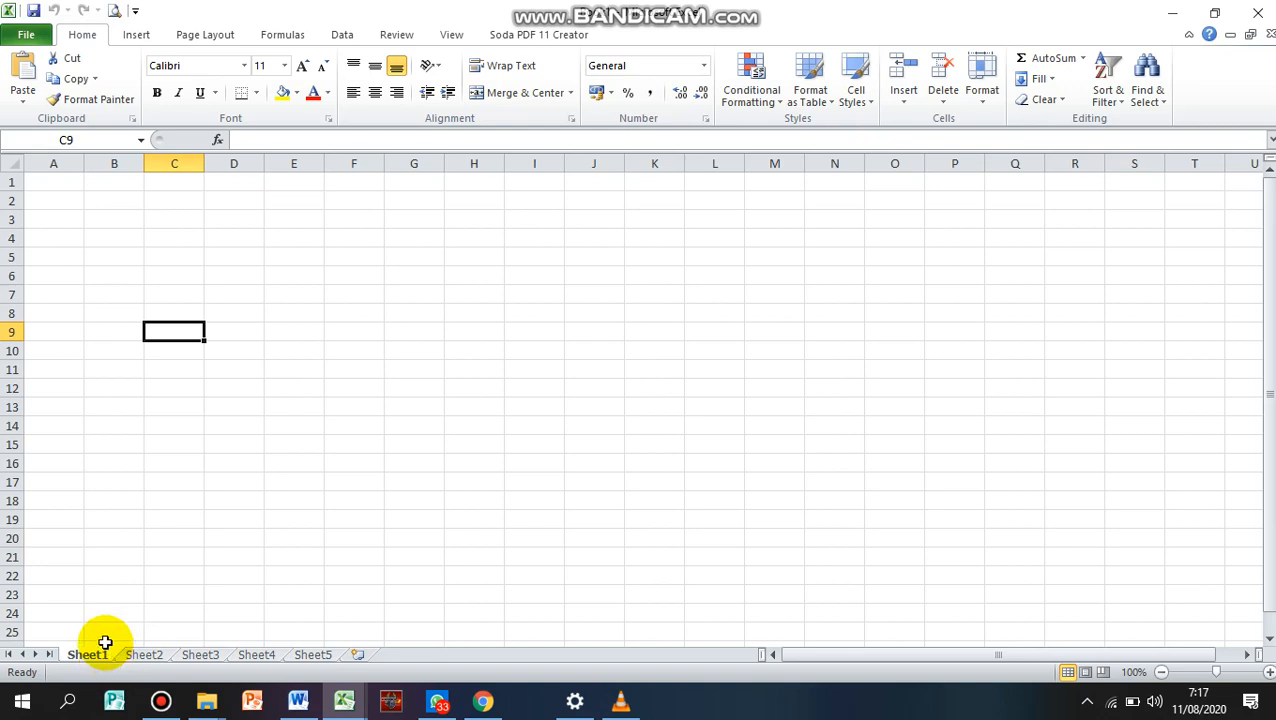
double_click(88, 655)
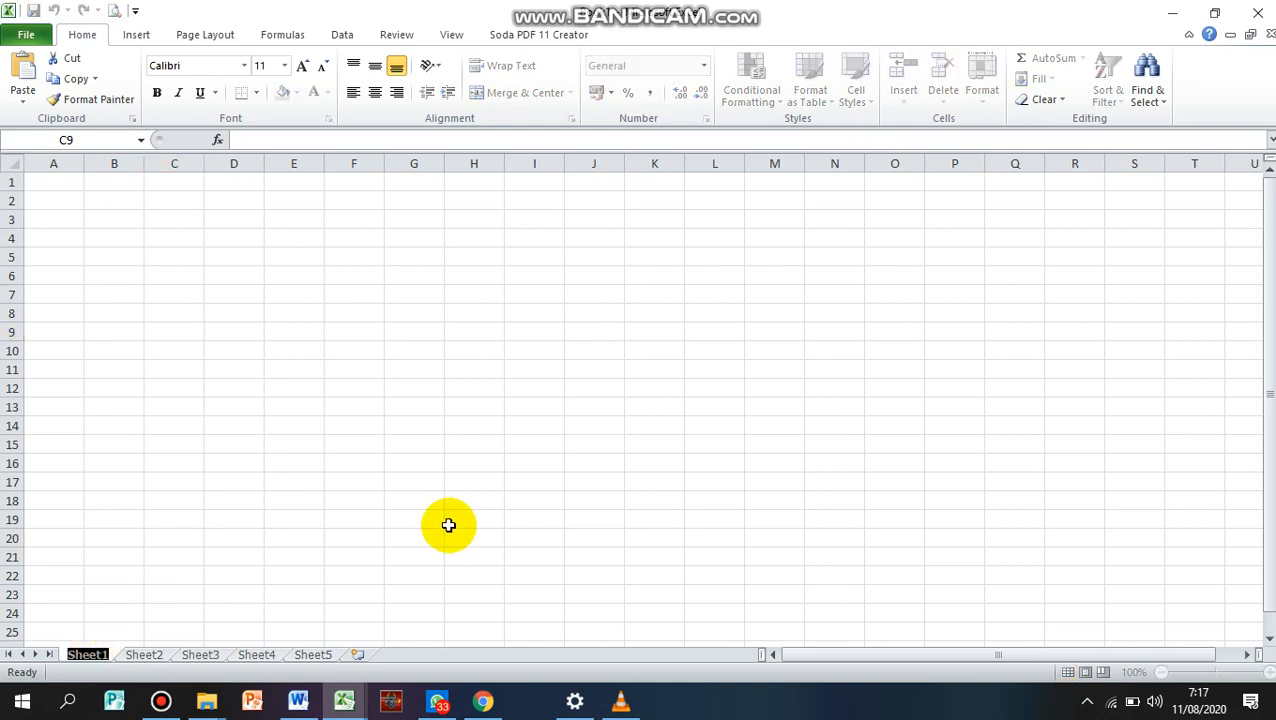
type("TUGAS 1")
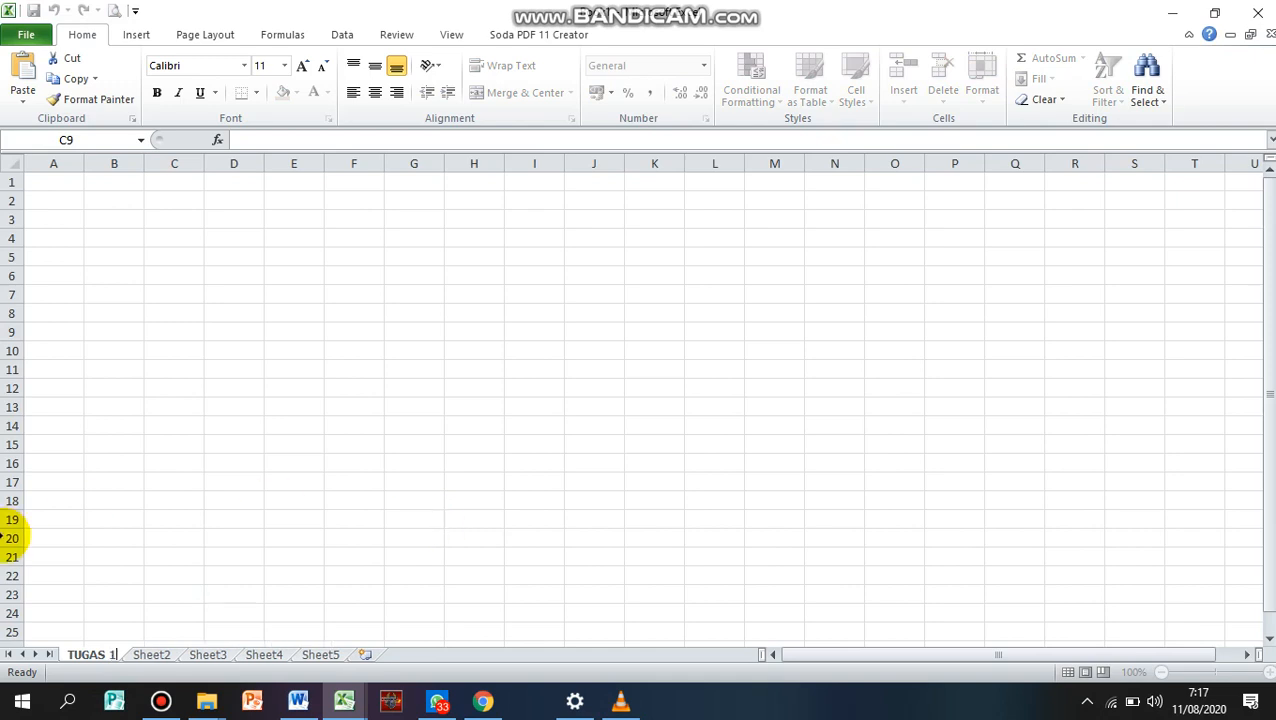
Rename the worksheet Sheet2 as TUGAS 2
left_click(158, 660)
double_click(157, 660)
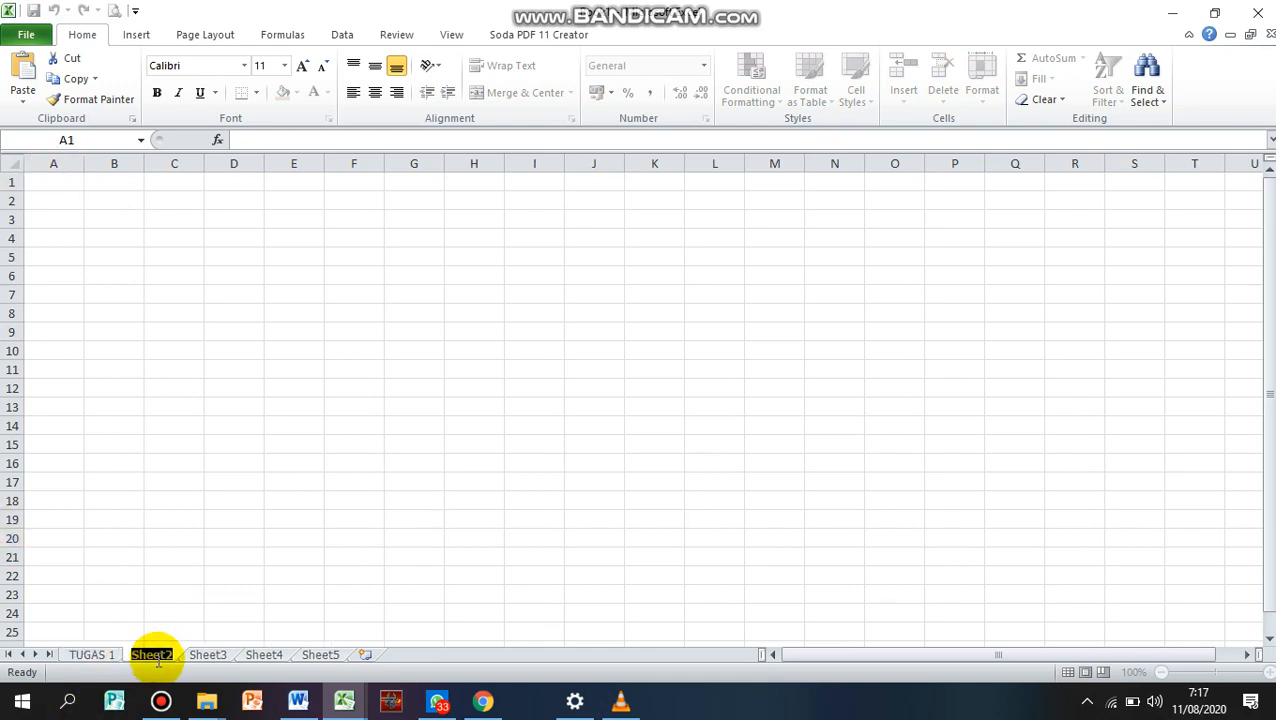
type("T")
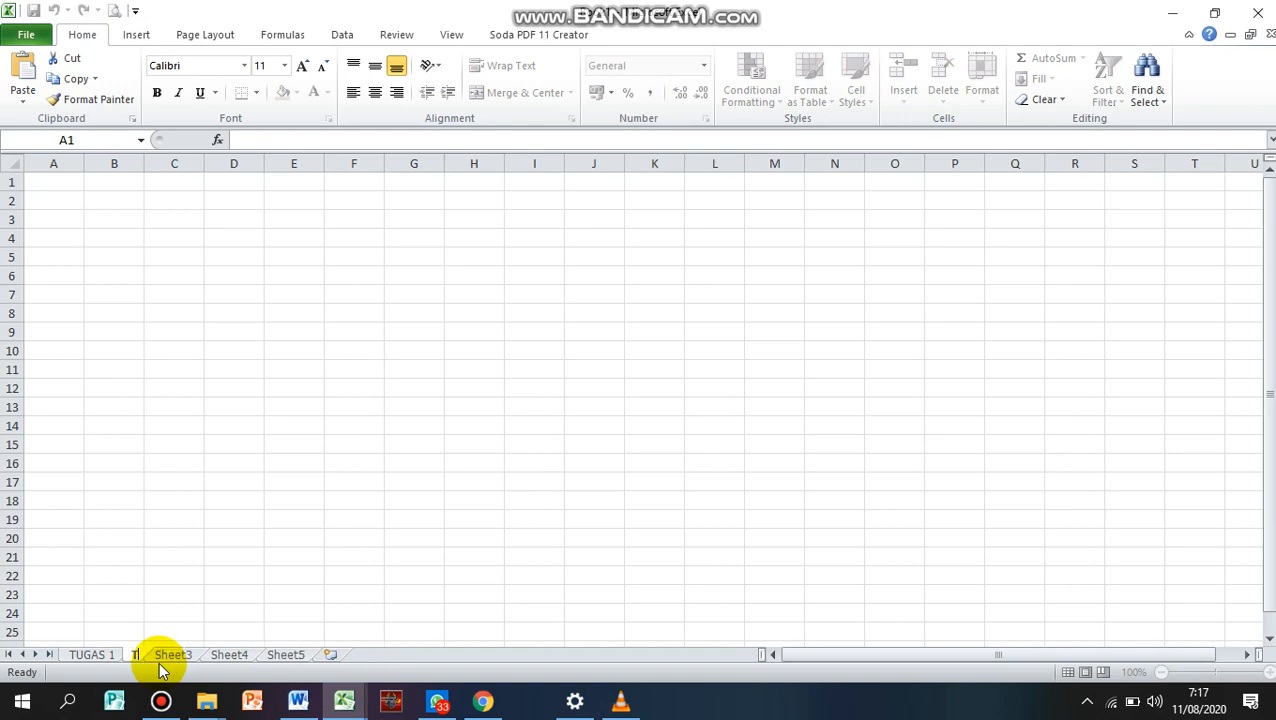
type("UGAS 2")
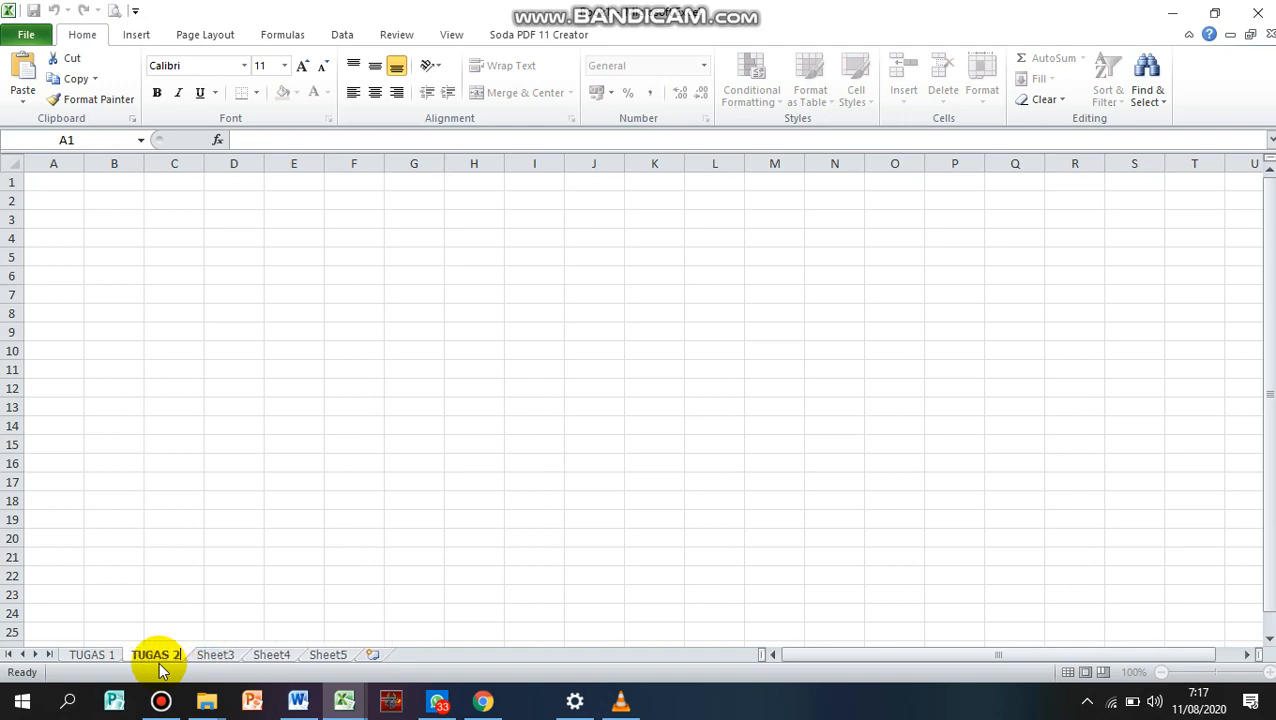
left_click(408, 366)
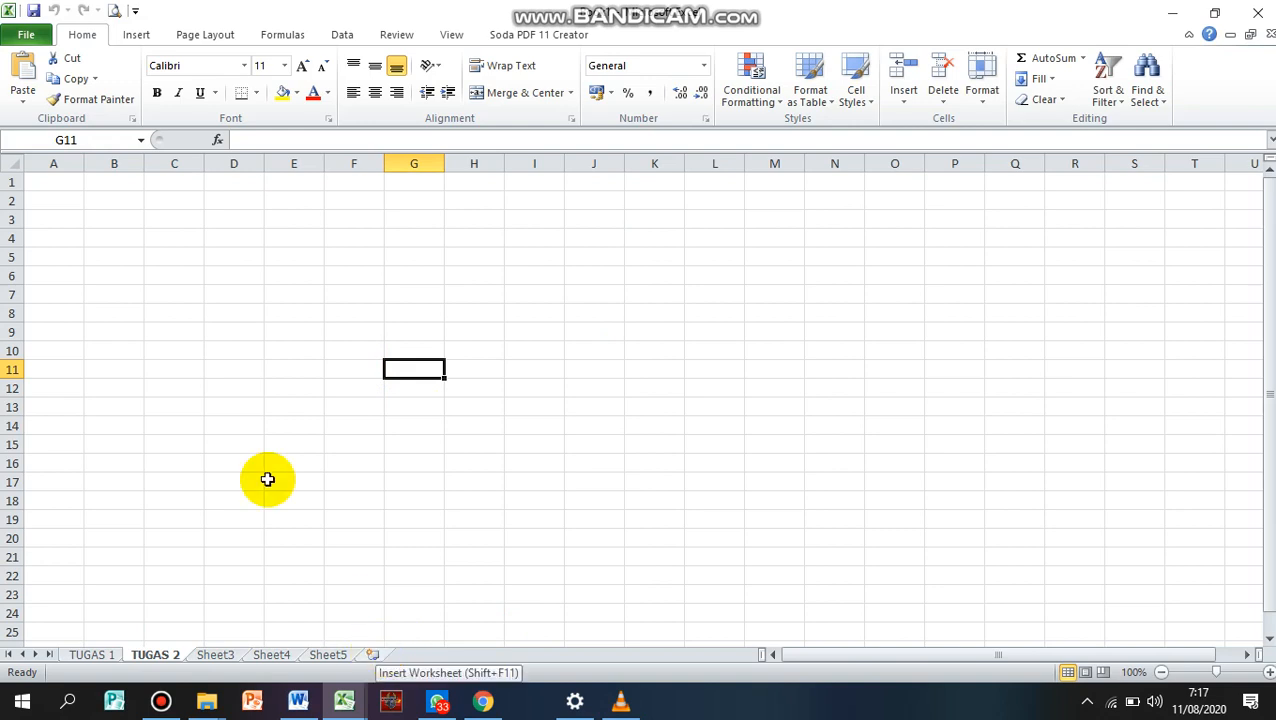
Return to the TUGAS 1 worksheet and select cell B3
left_click(94, 655)
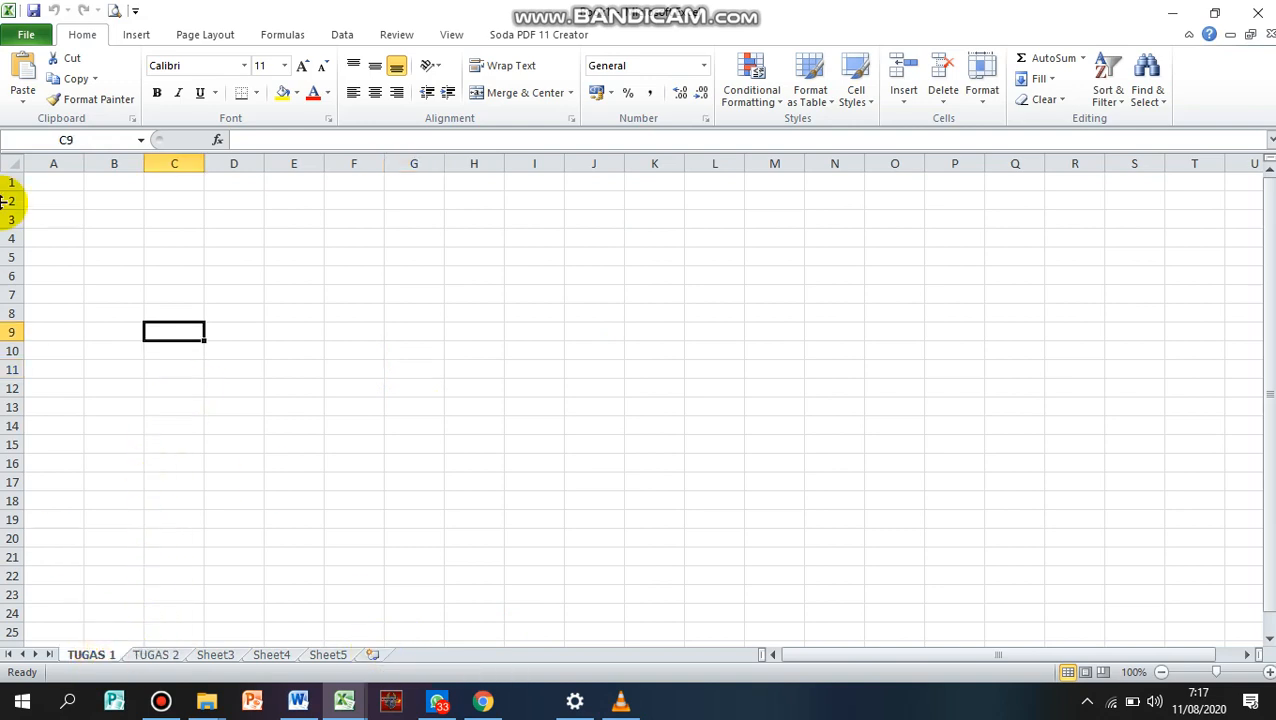
left_click(108, 217)
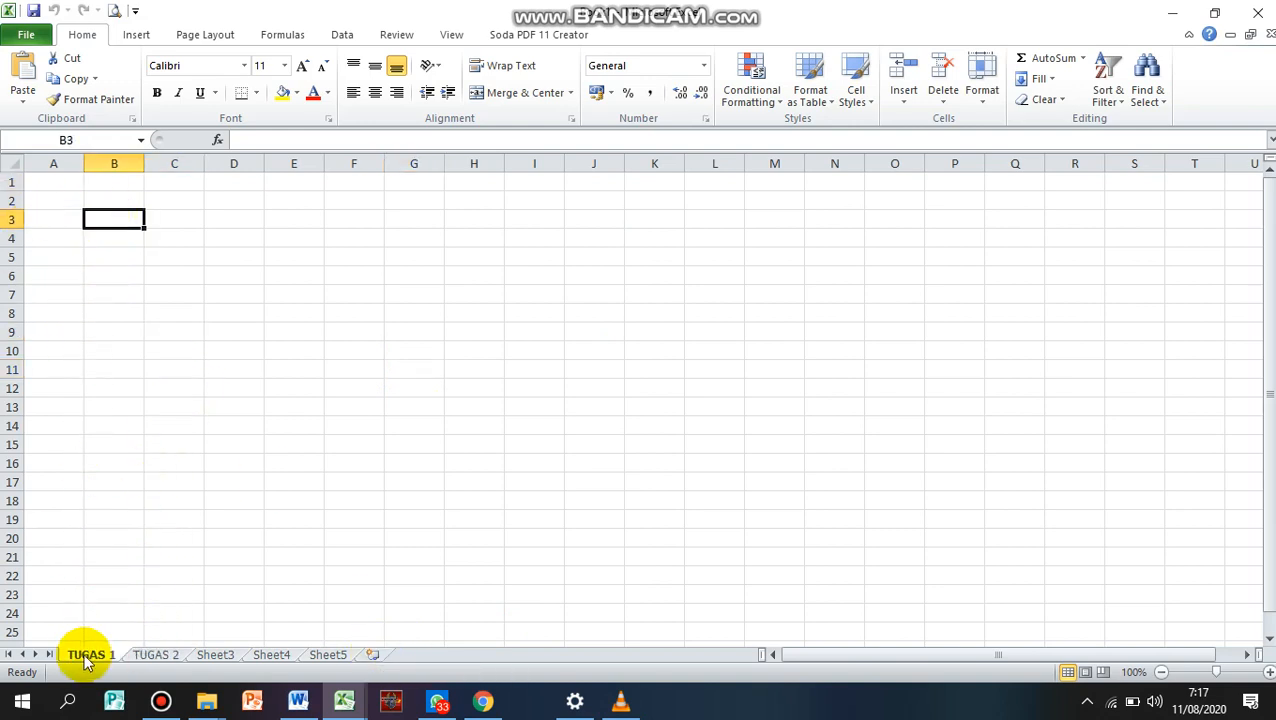
Look through the workbook information, recent workbooks and new-workbook templates, and return to the TUGAS 1 sheet
left_click(30, 32)
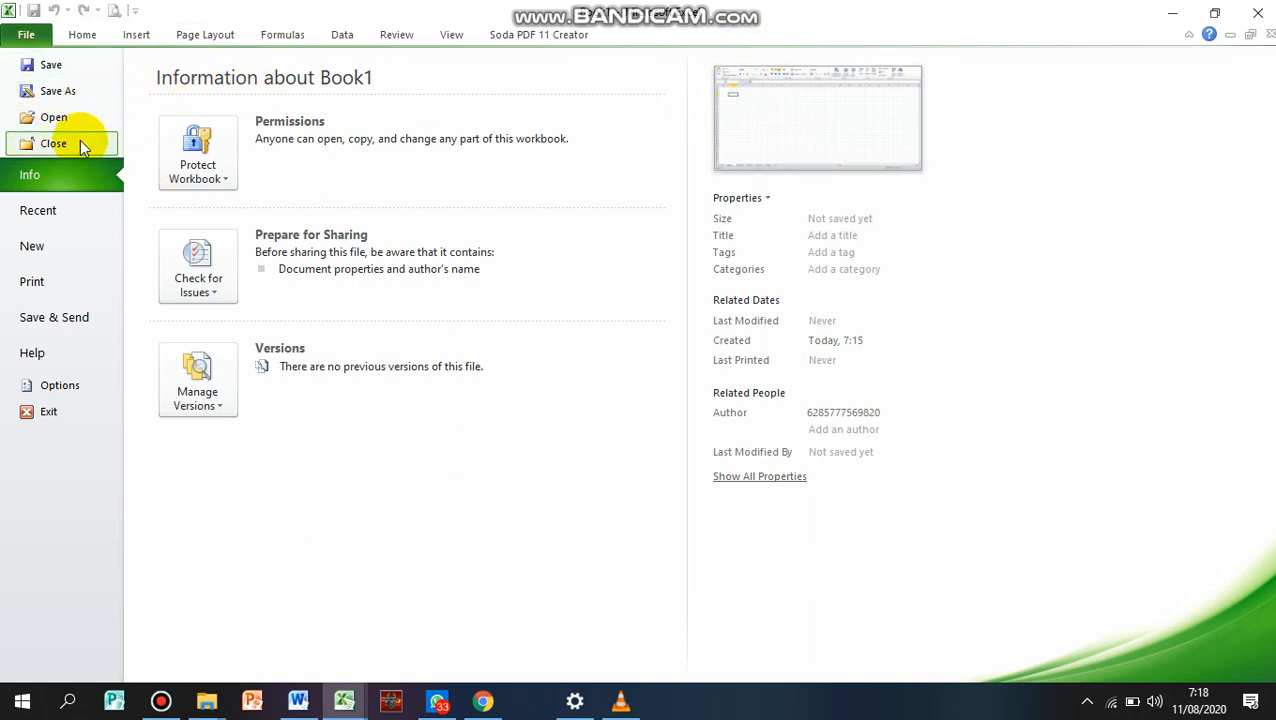
left_click(62, 214)
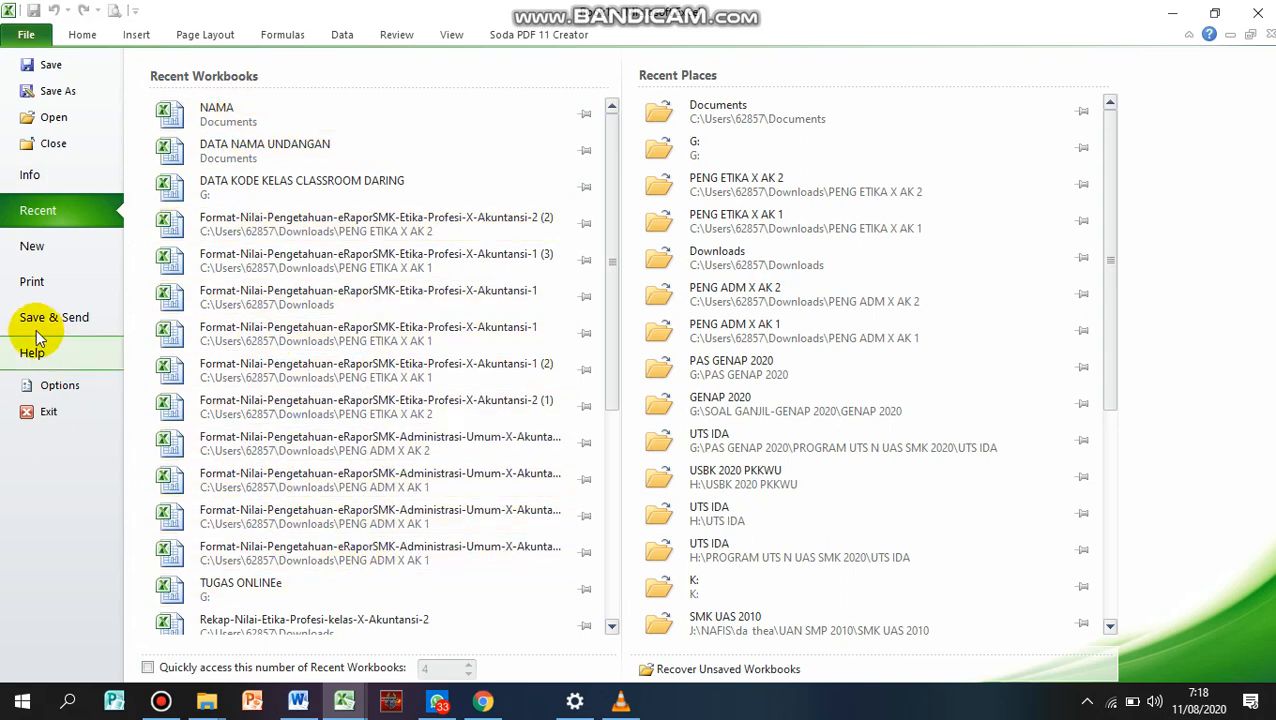
left_click(40, 255)
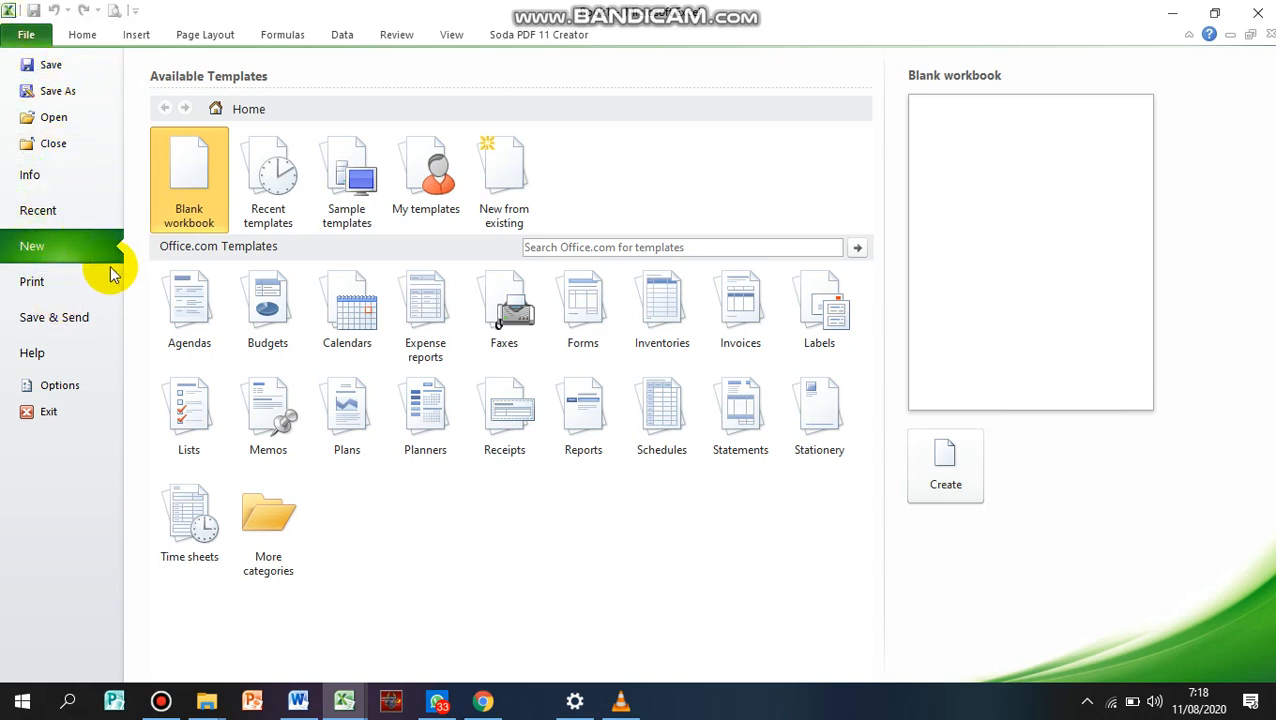
left_click(80, 32)
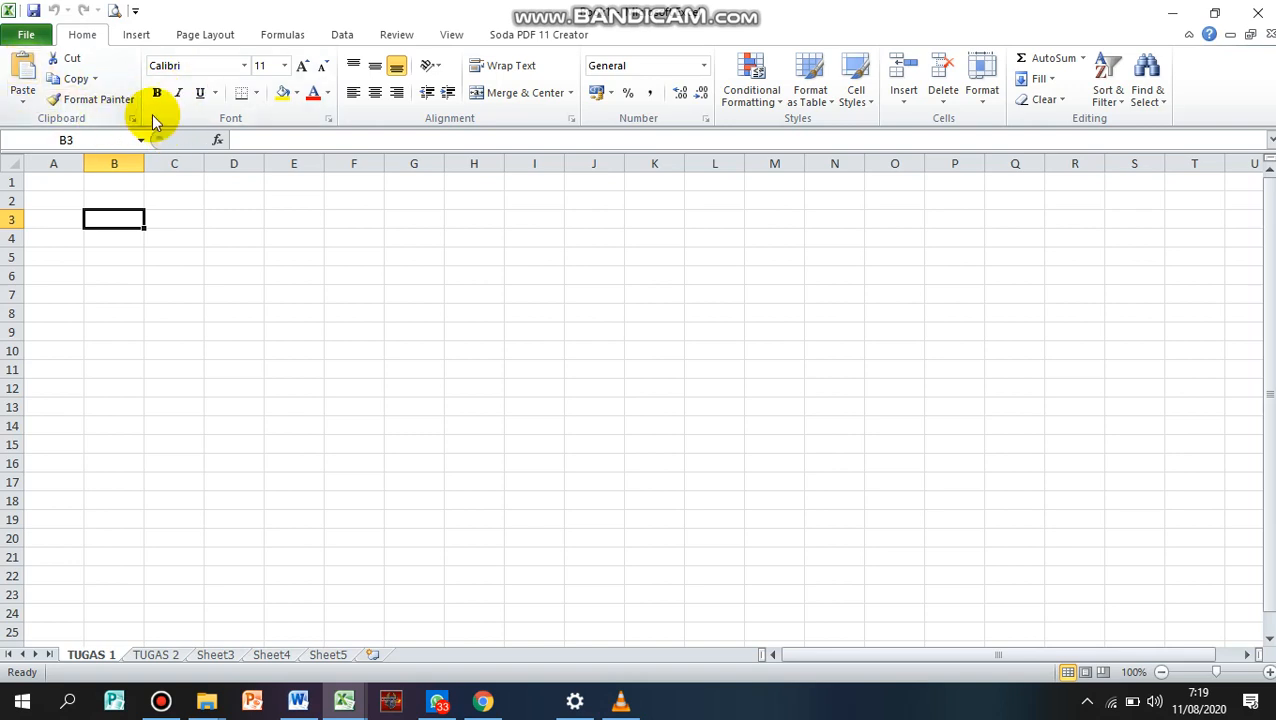
View the available fonts and font sizes without changing the formatting of cell B3
left_click(244, 67)
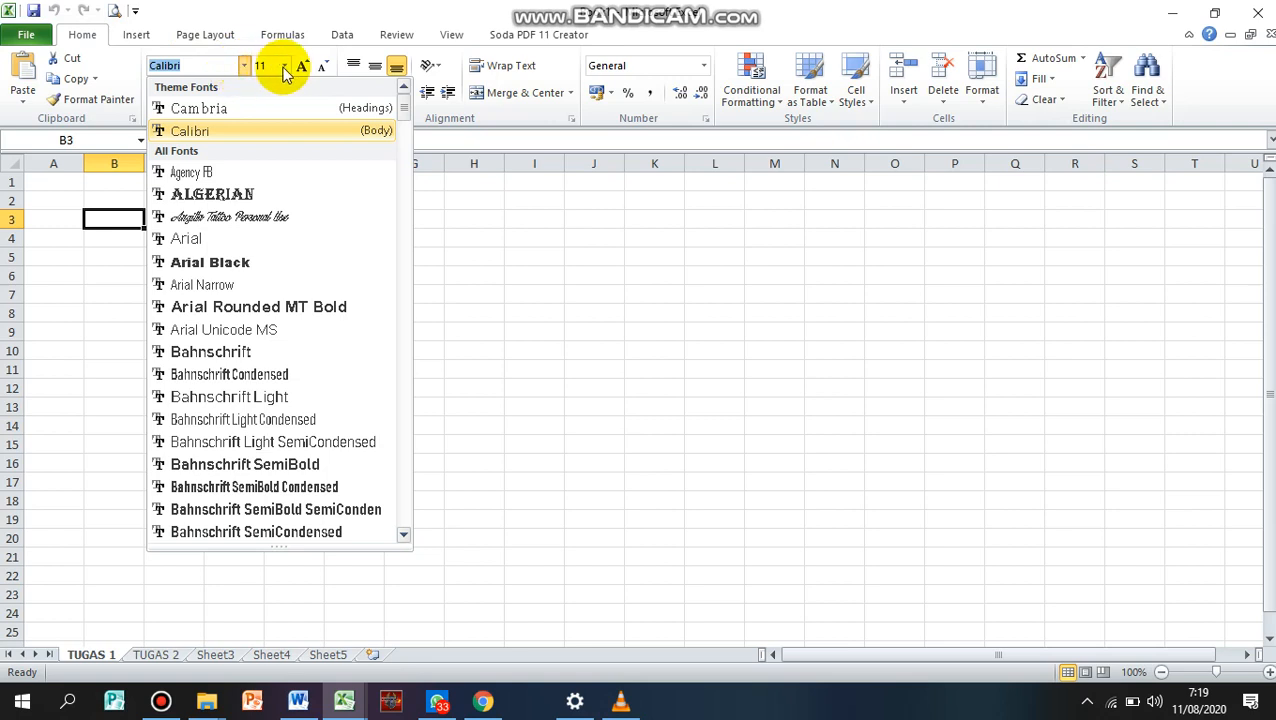
left_click(284, 67)
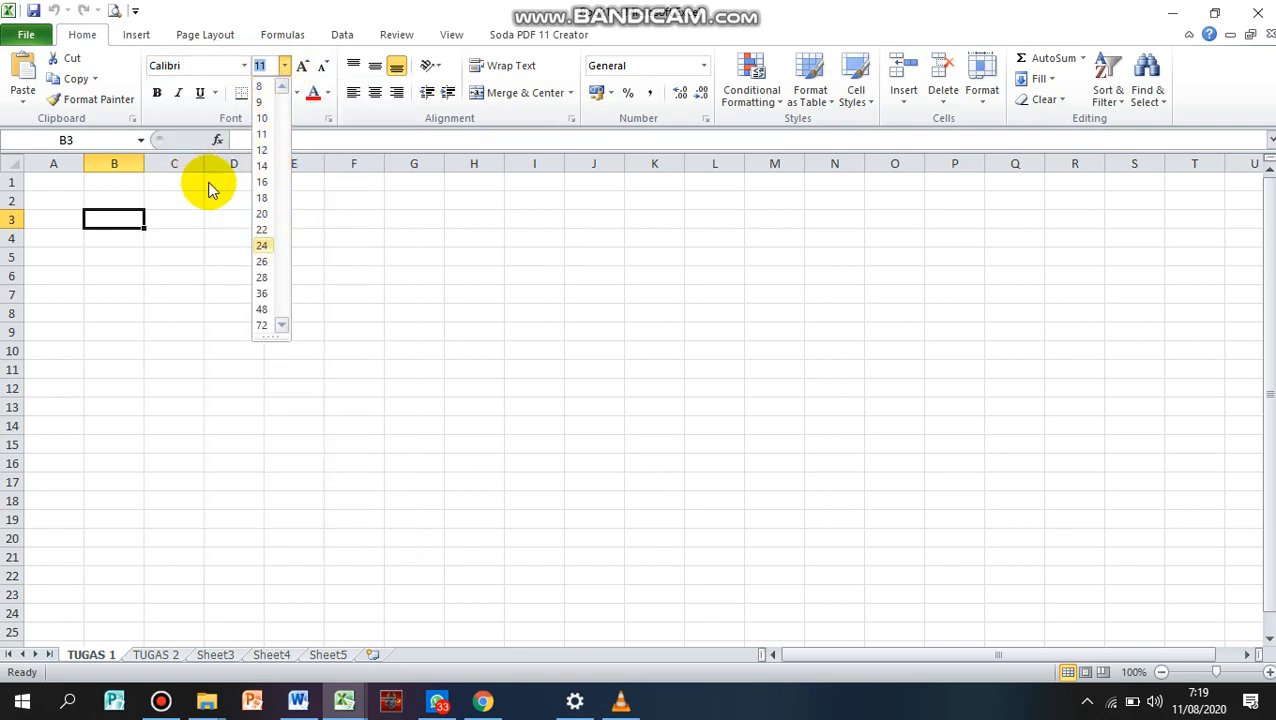
left_click(123, 261)
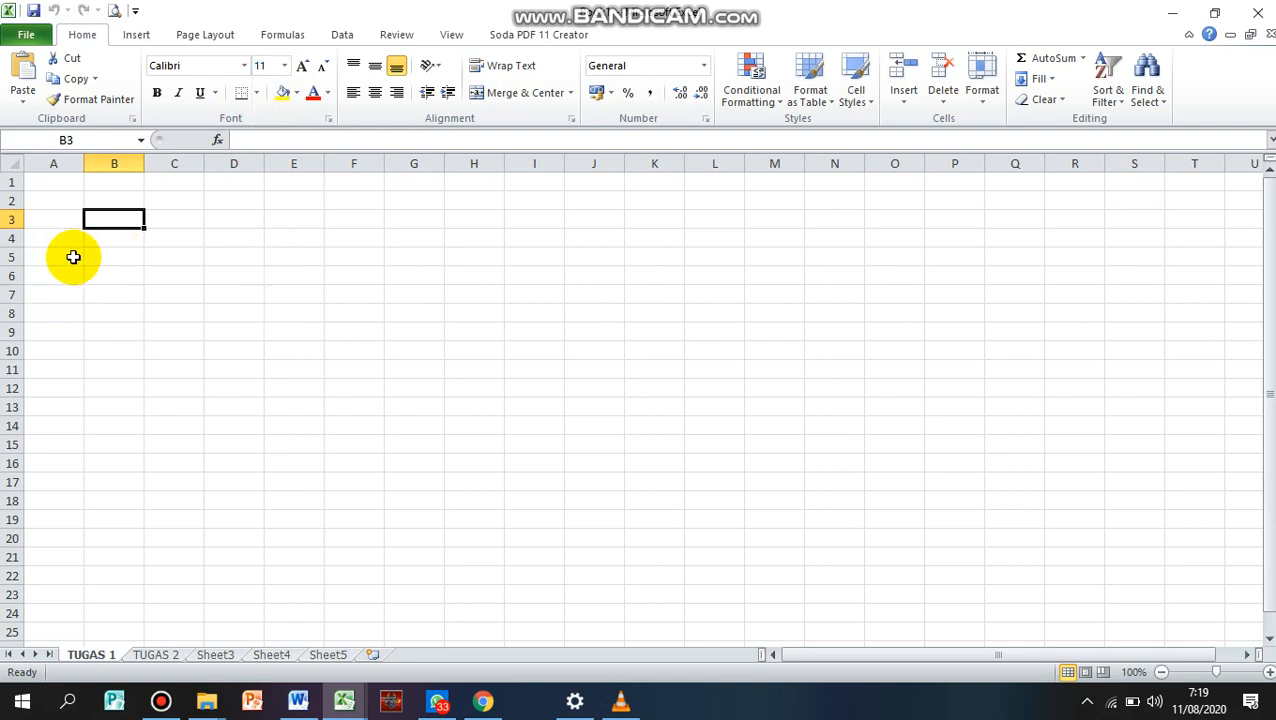
Enter 300 in cell B3 and 10 in cell C3
left_click(100, 256)
left_click(104, 220)
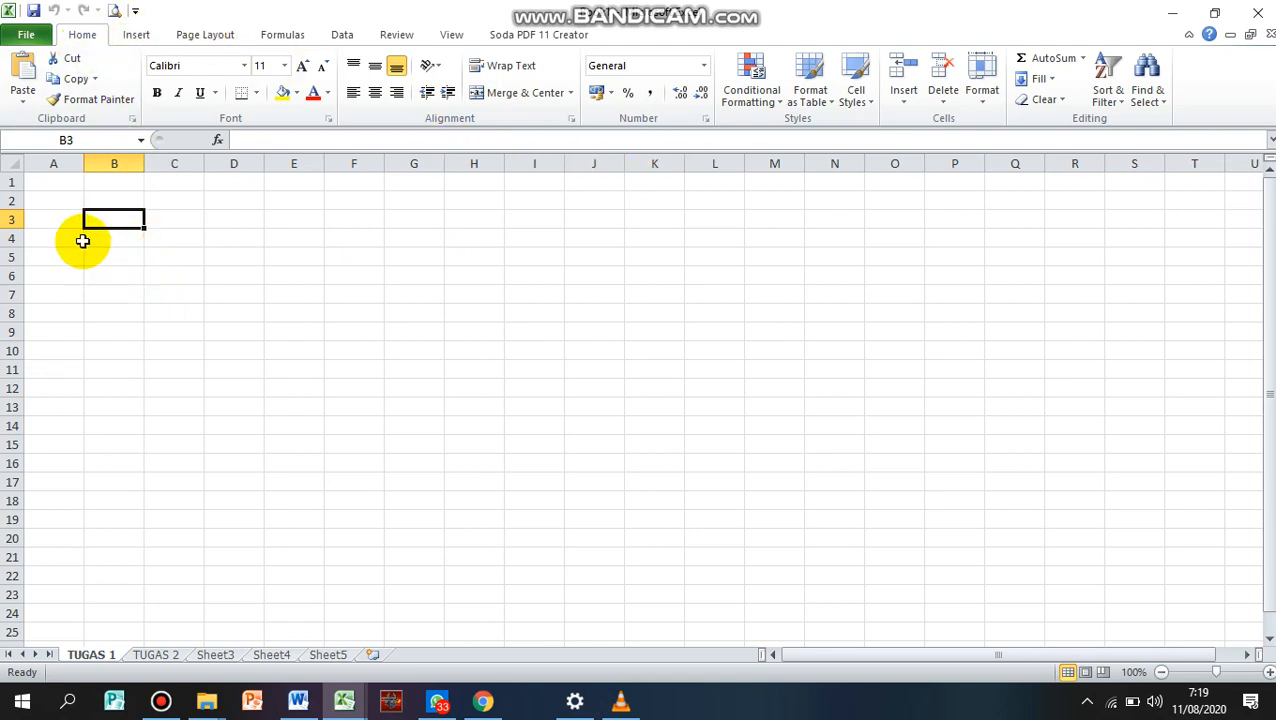
left_click(95, 270)
left_click(102, 220)
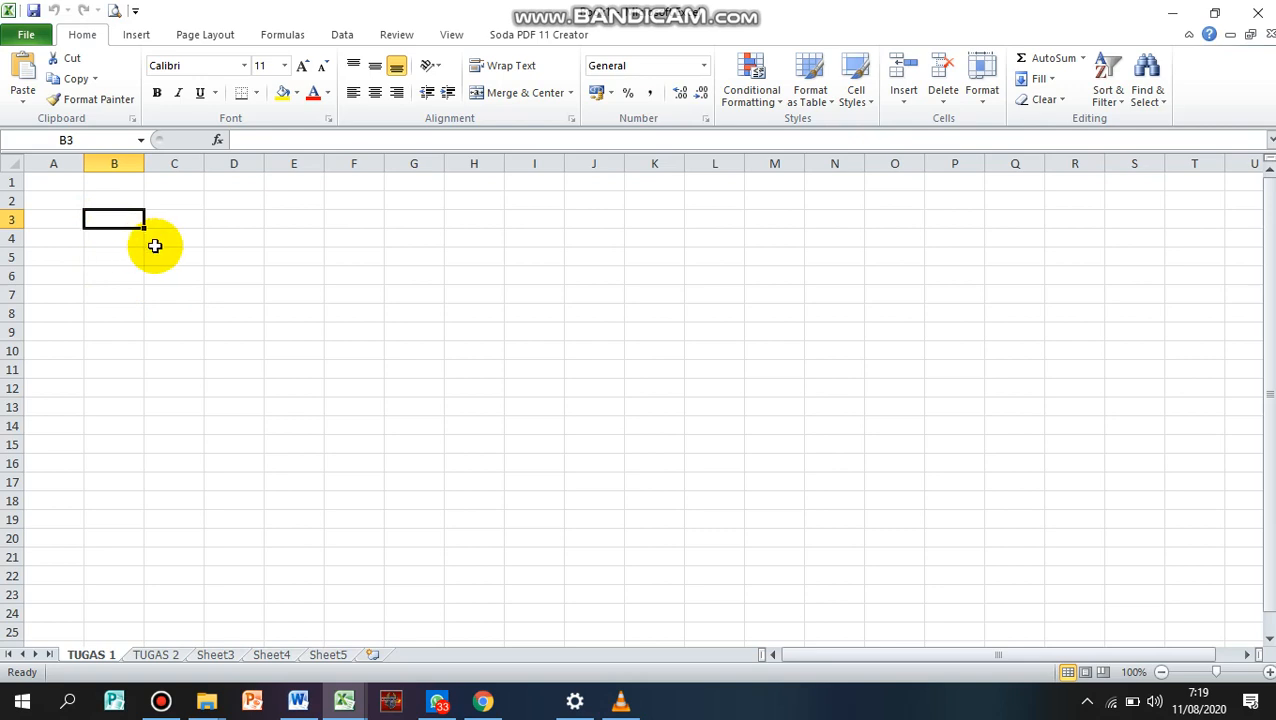
type("300")
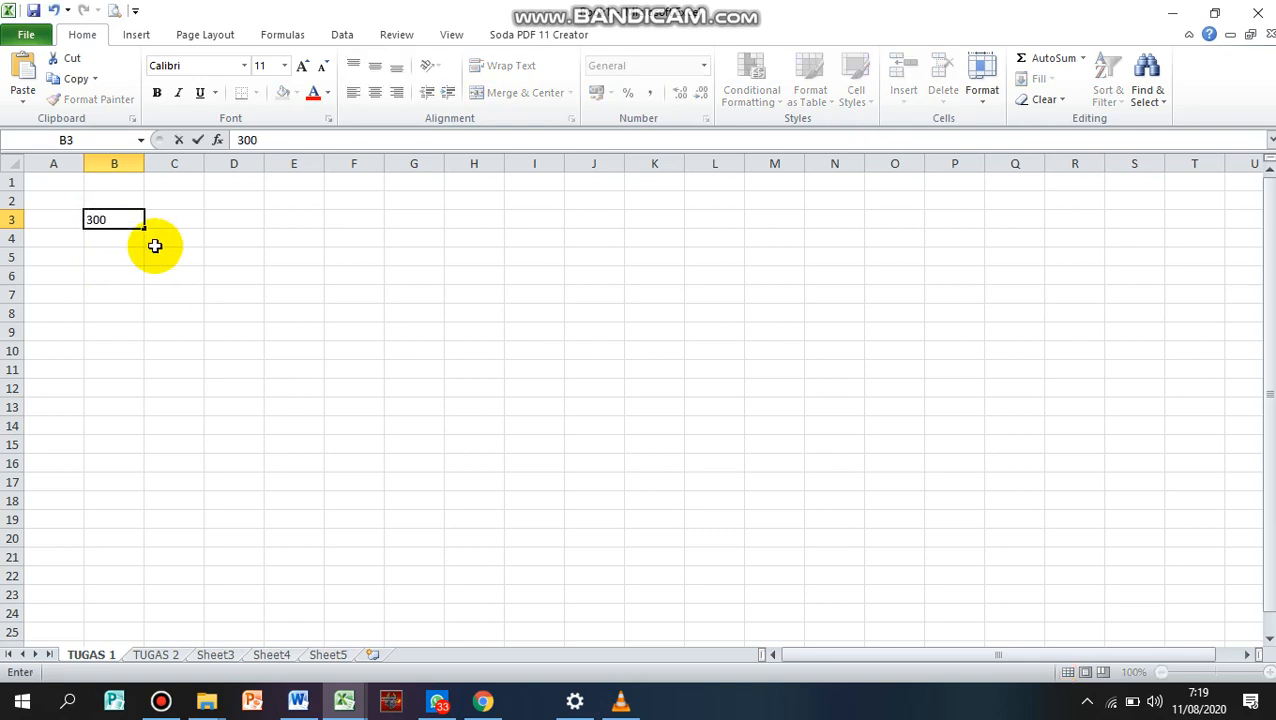
key("Tab")
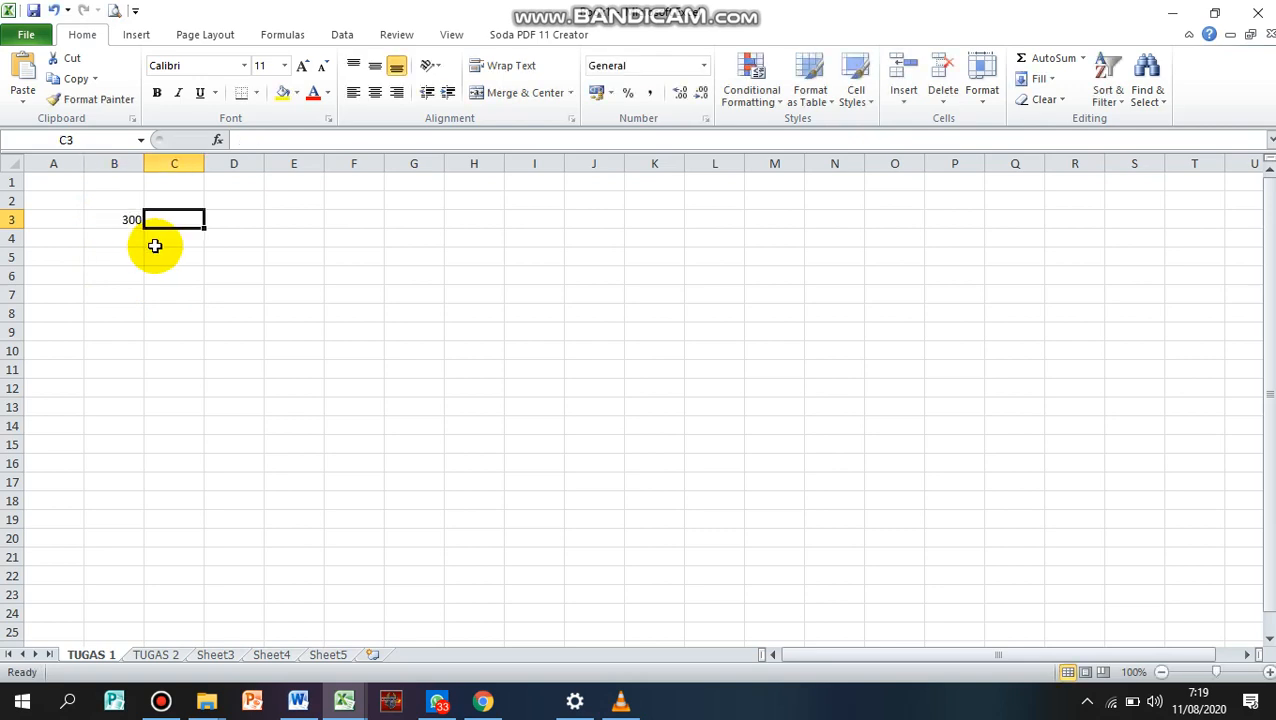
type("10")
key("Return")
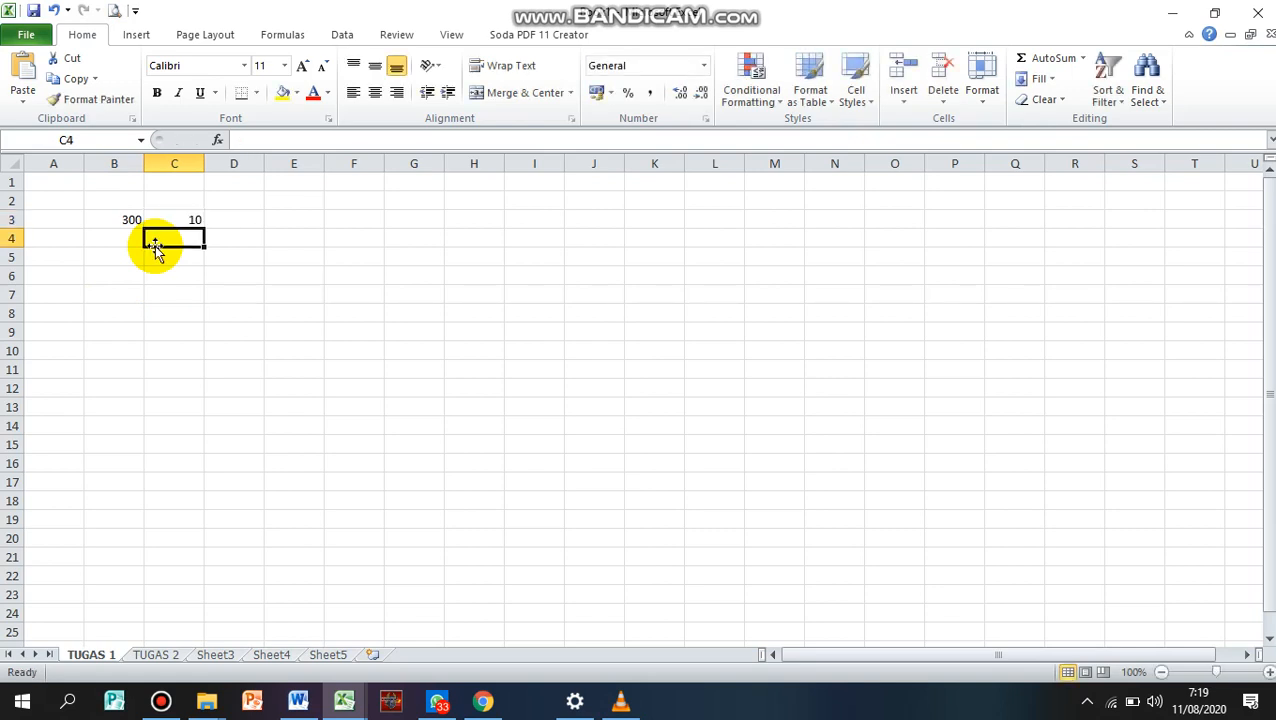
Enter 20 in both cell B4 and cell C4
key("Left")
type("20")
key("Right")
type("20")
key("Return")
Continue column C with 30 in cell C5 and 40 in cell C6
type("30")
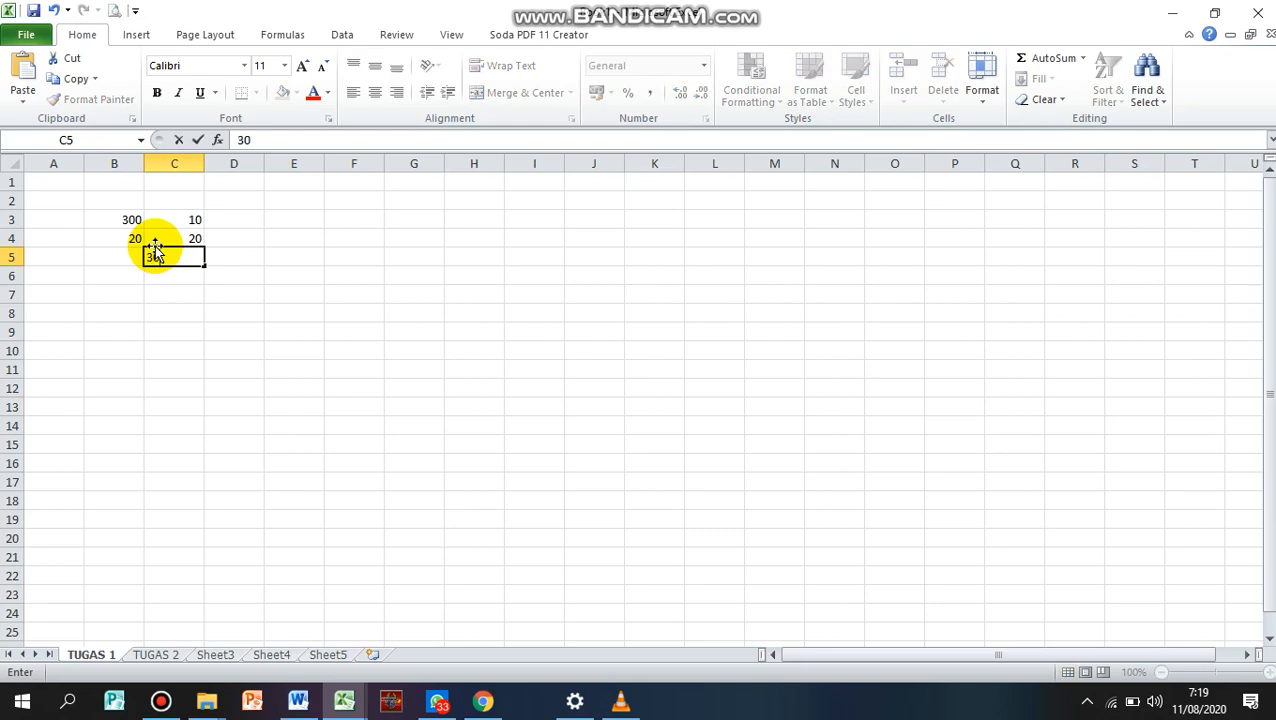
key("Return")
type("4")
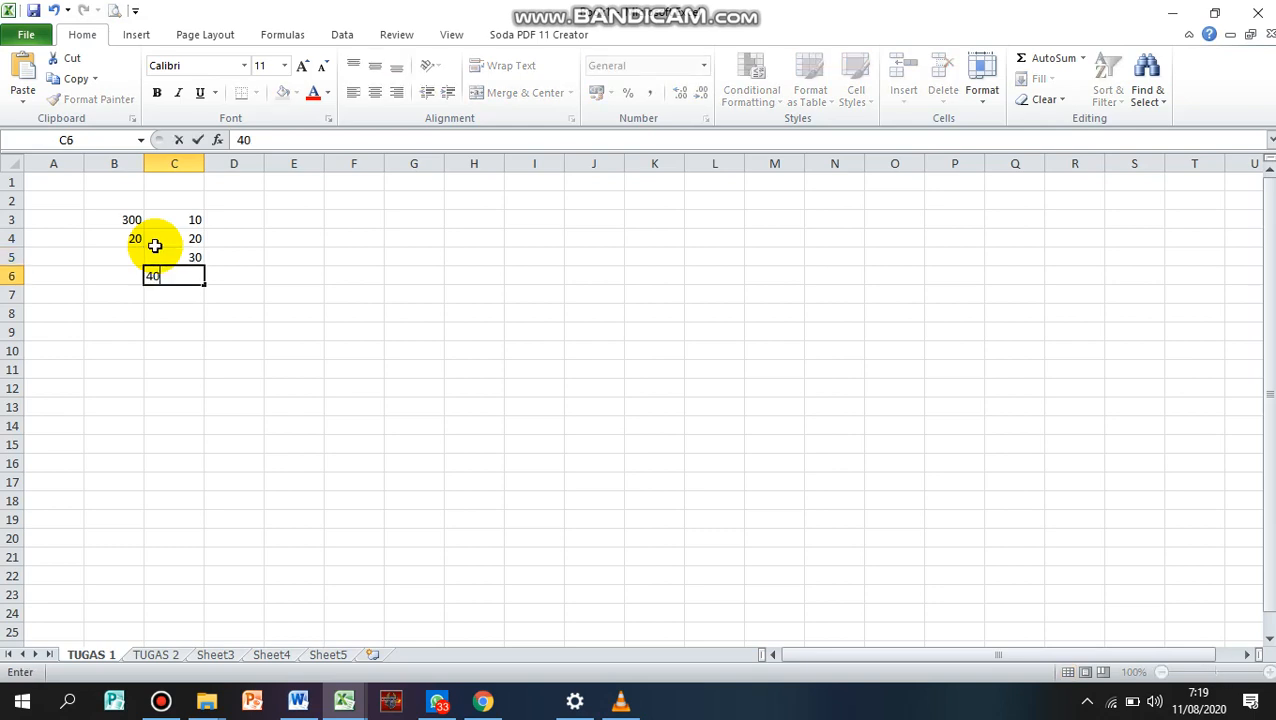
type("0")
key("Tab")
key("Return")
Fill in column B with 40 in cell B5, 60 in B6 and 30 in B7
key("Left")
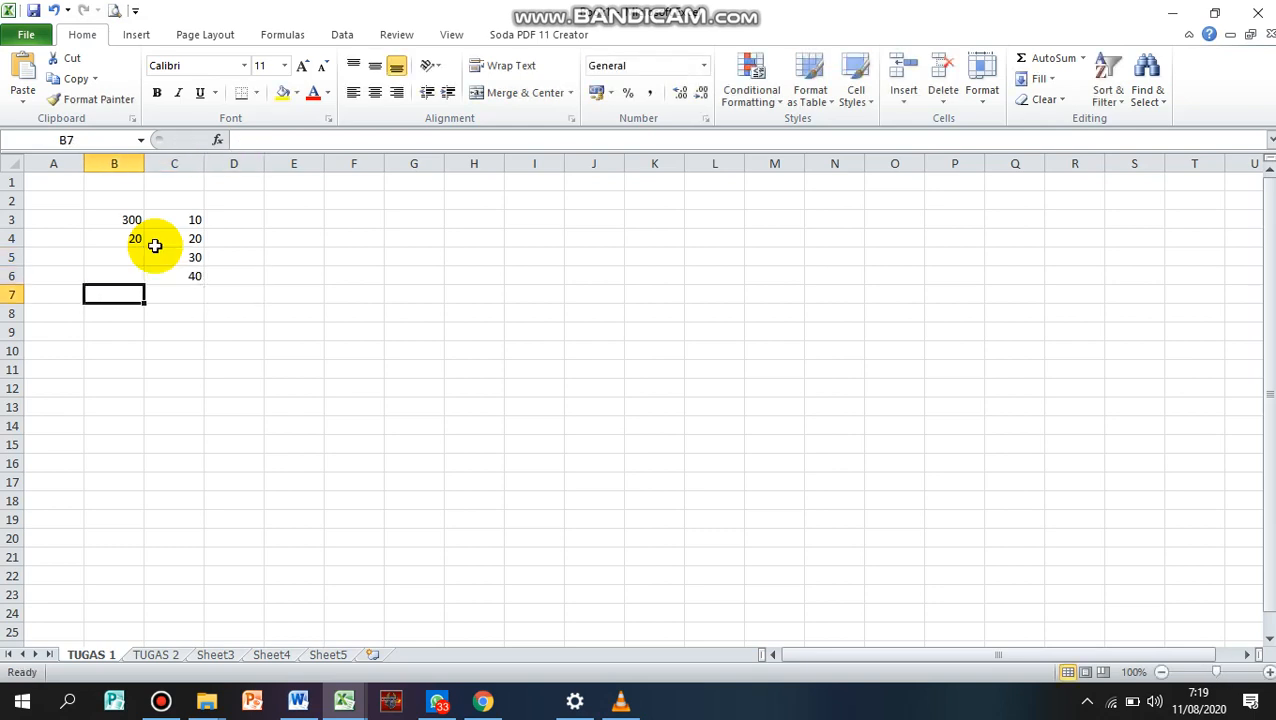
key("Up")
key("Up")
type("4")
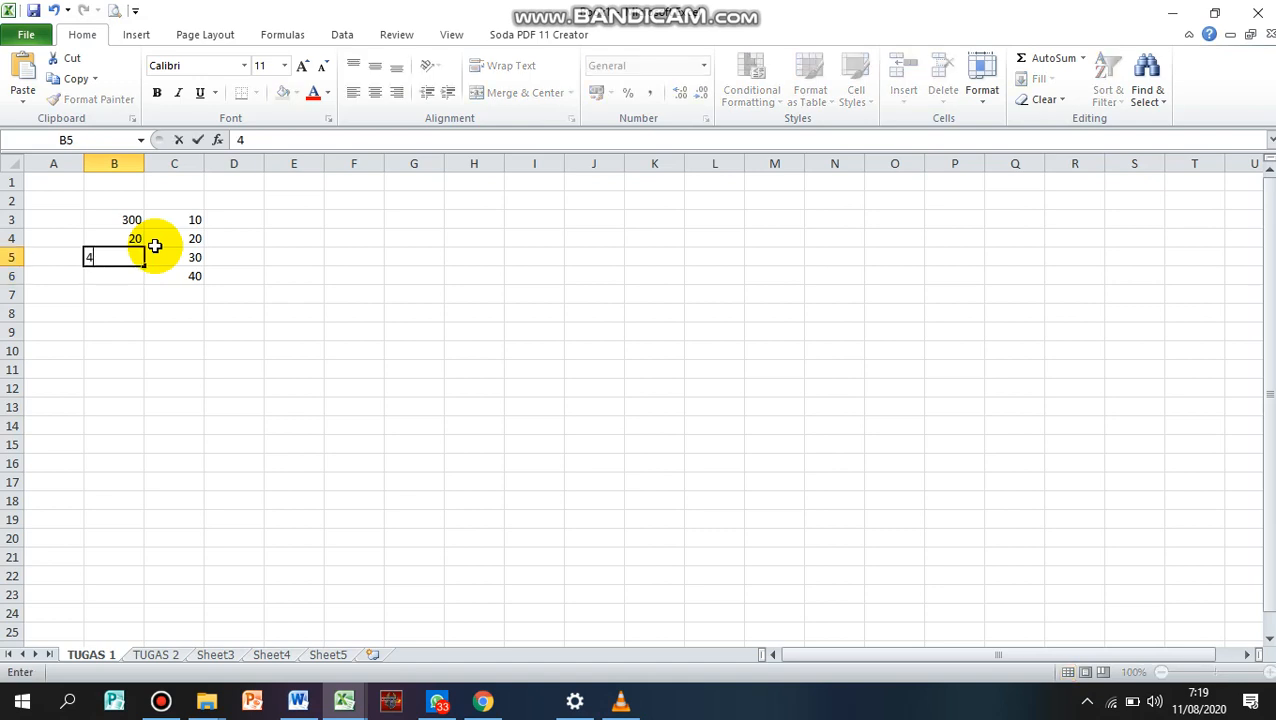
key("Return")
type("60")
key("Return")
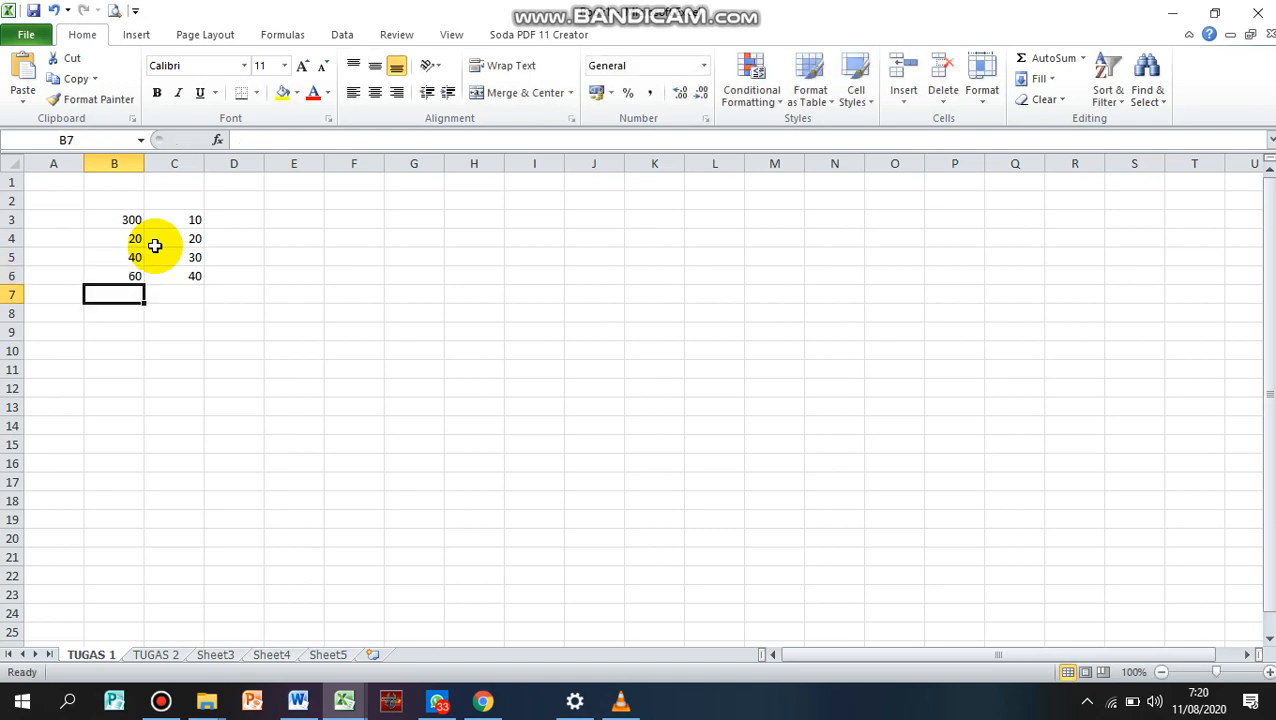
type("30")
key("Return")
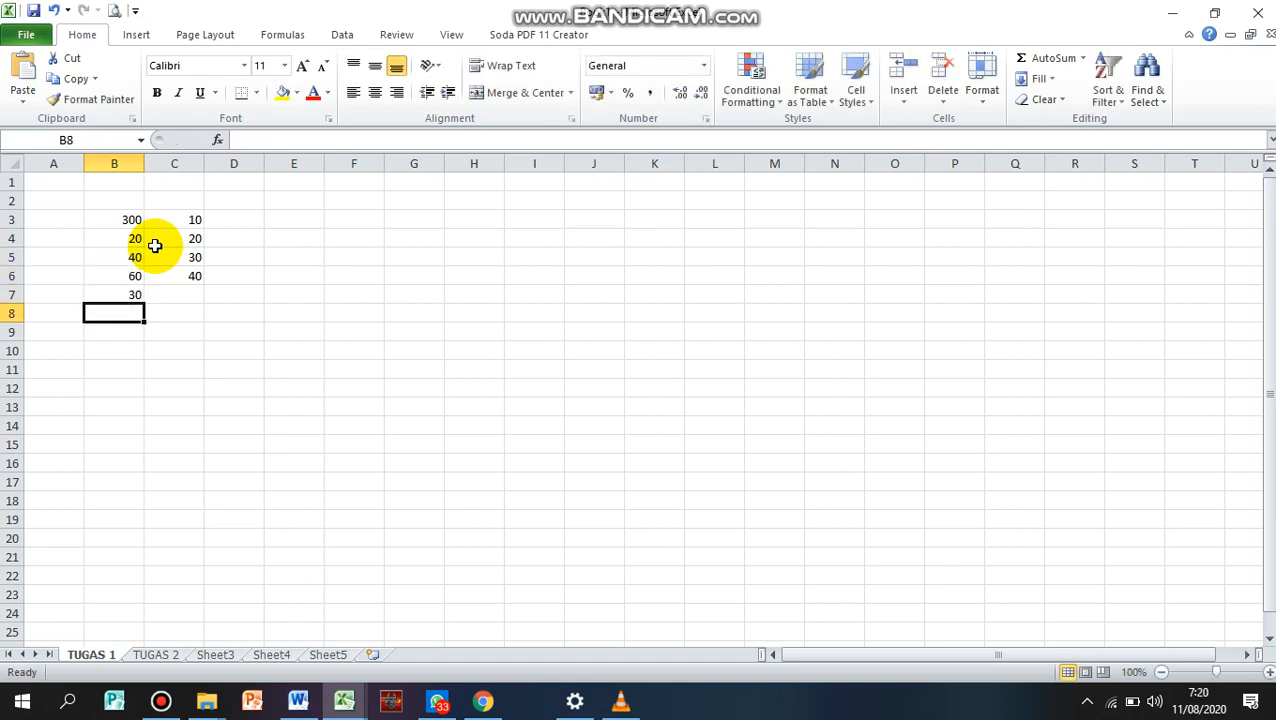
Complete the two number columns with 5 in cell B8, 55 in C8 and 8 in C7
type("5")
key("Tab")
type("5")
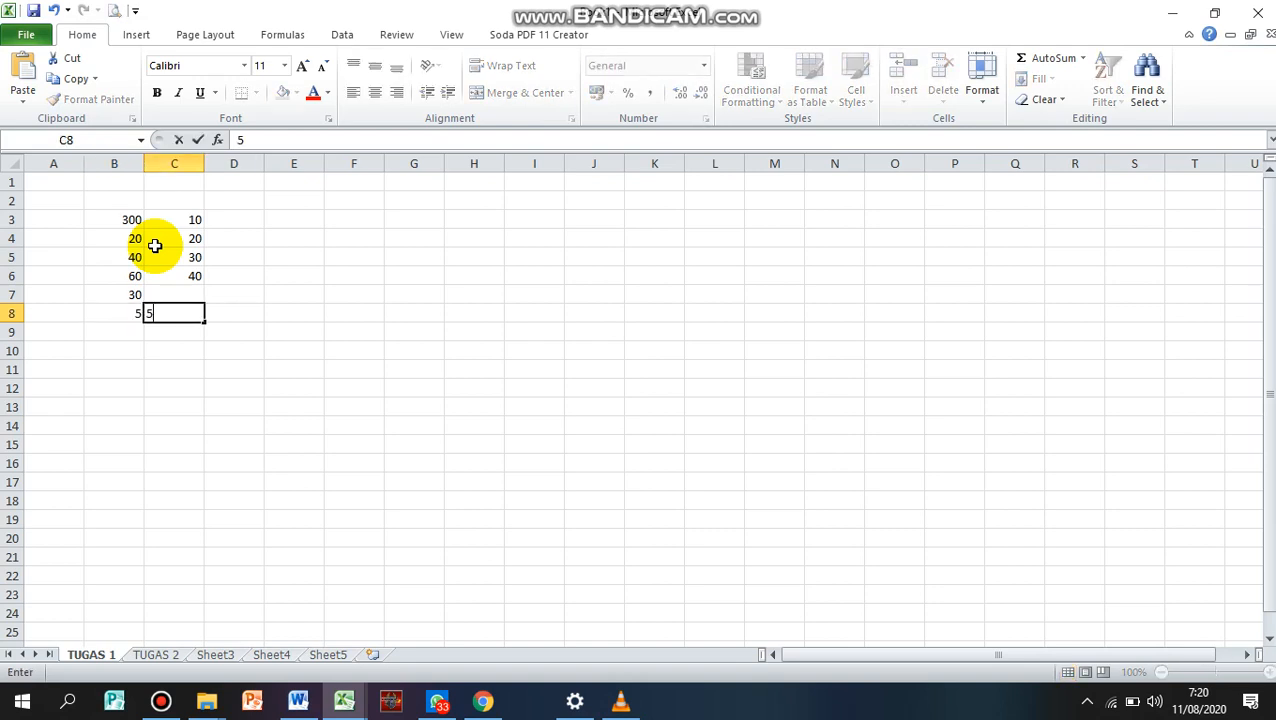
key("Up")
type("8")
key("Return")
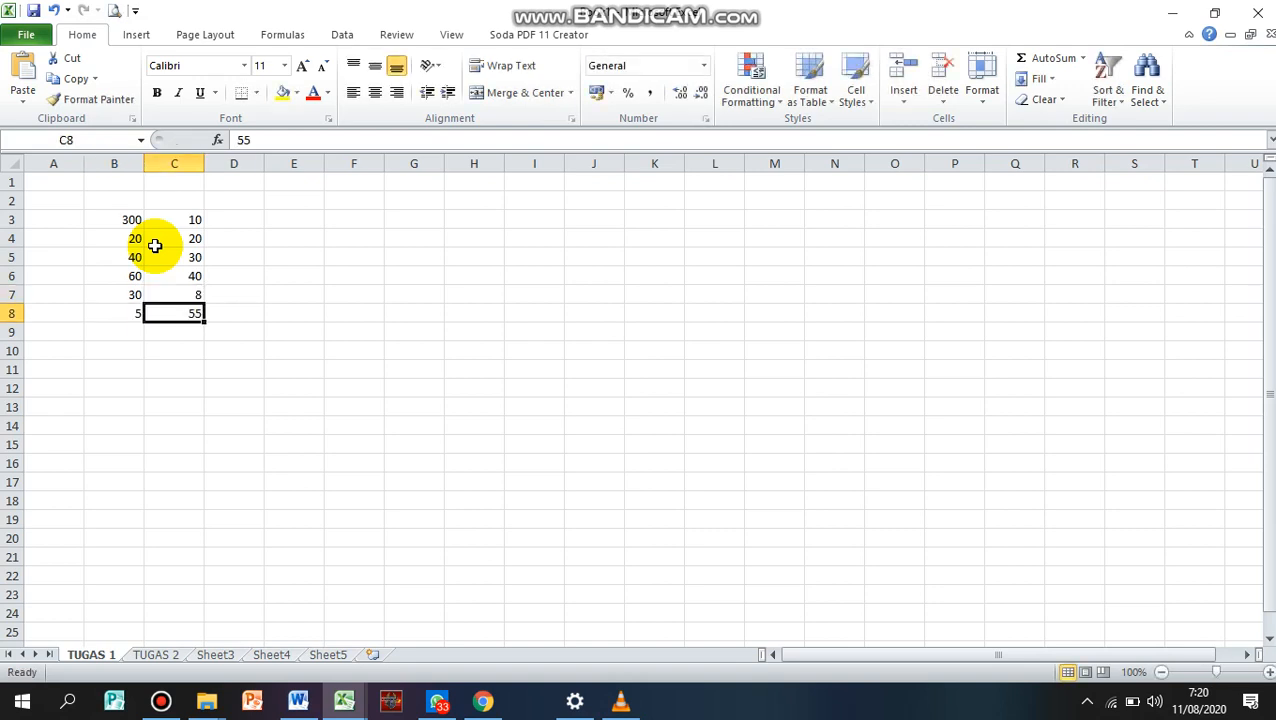
Copy the range B3:C8 and paste it directly below, starting at cell B9
left_click_drag(134, 221, 203, 318)
key("ctrl+c")
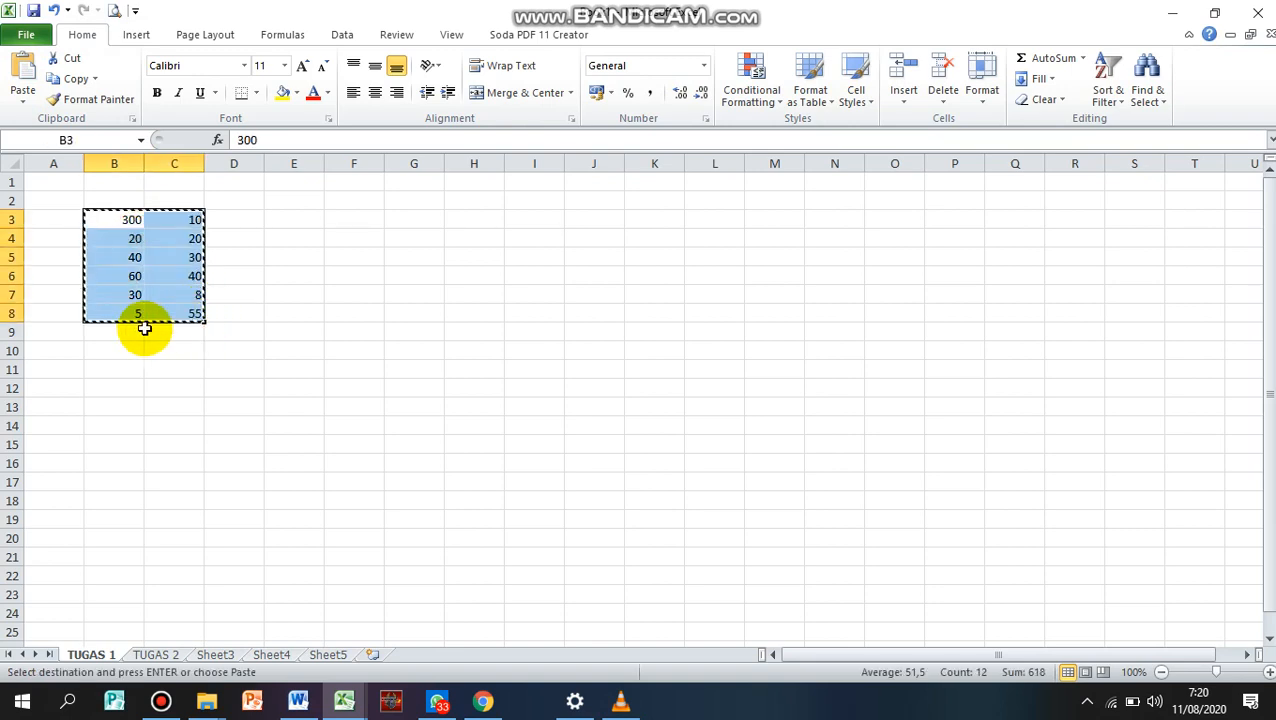
left_click(125, 336)
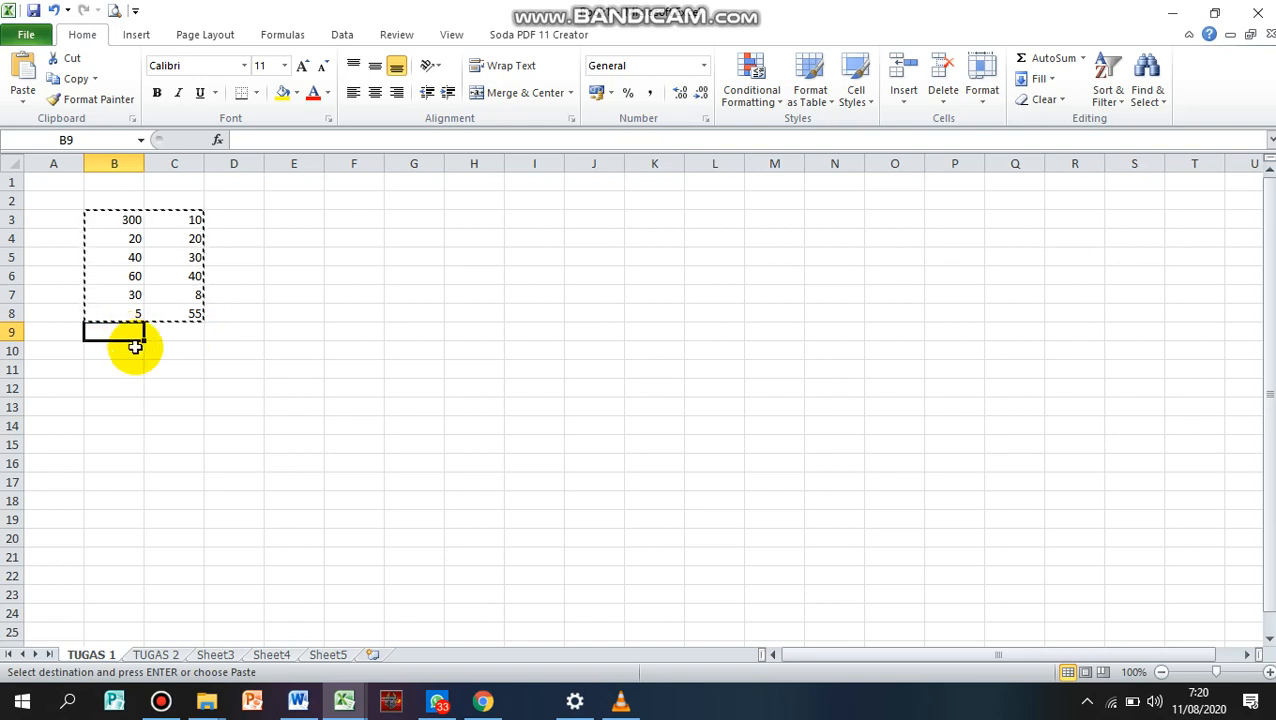
key("ctrl+v")
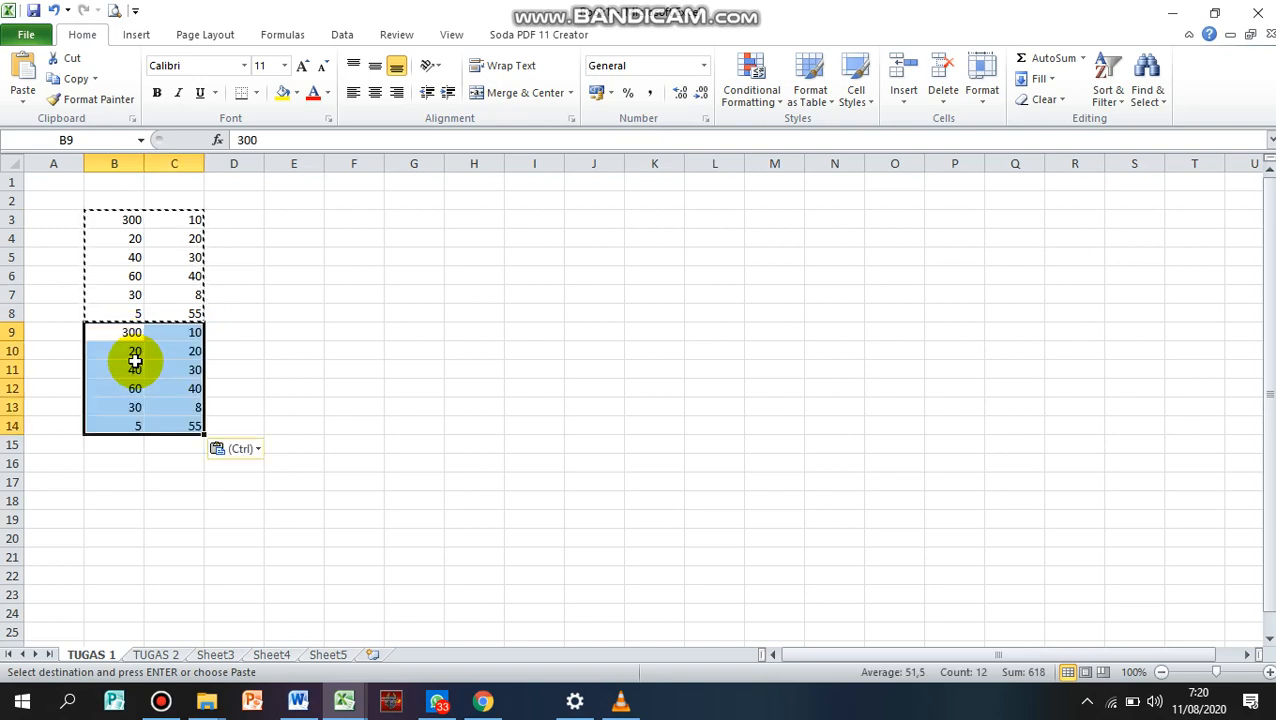
left_click(179, 459)
Enter the multiplication formula =B3*C3 in cell D3
left_click(241, 217)
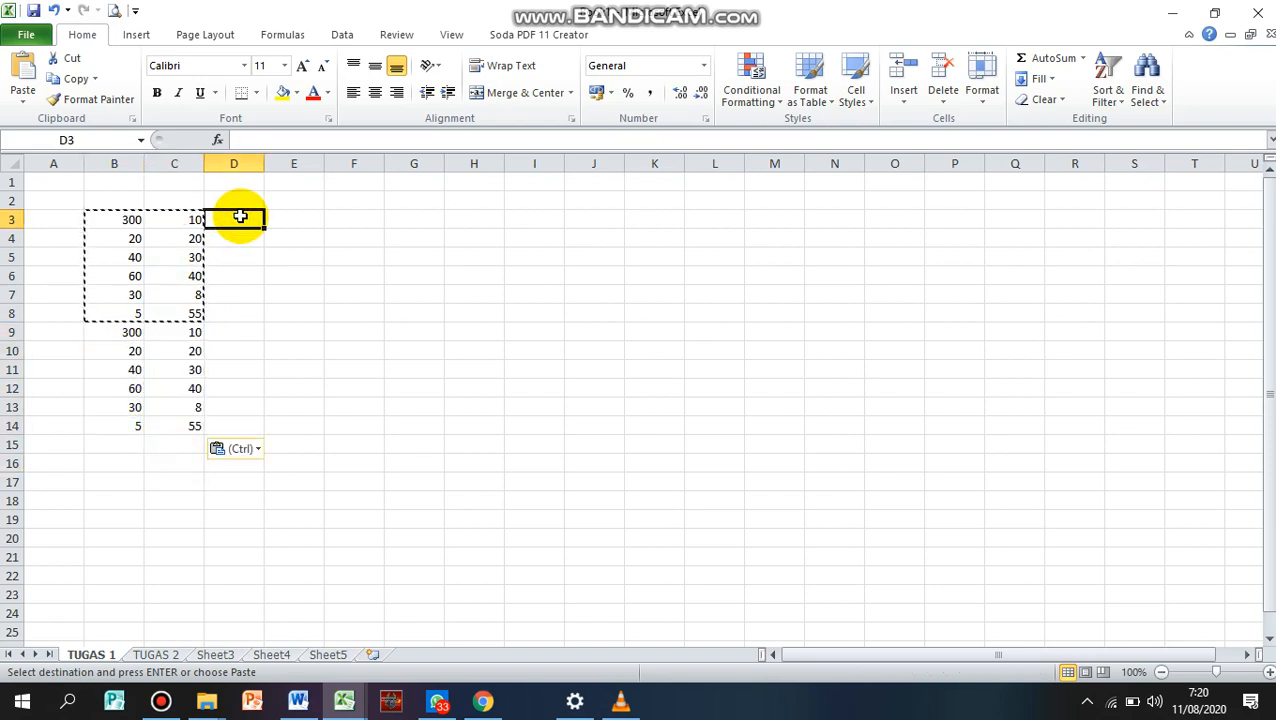
type("=")
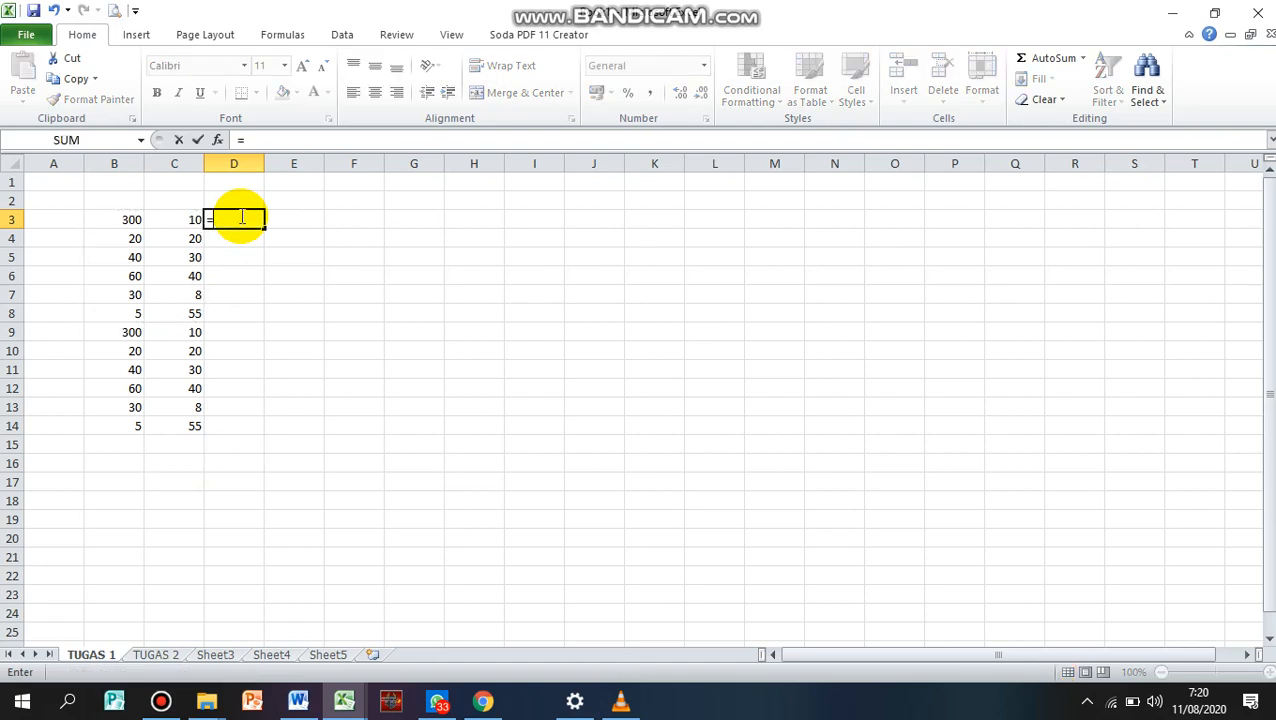
left_click(132, 218)
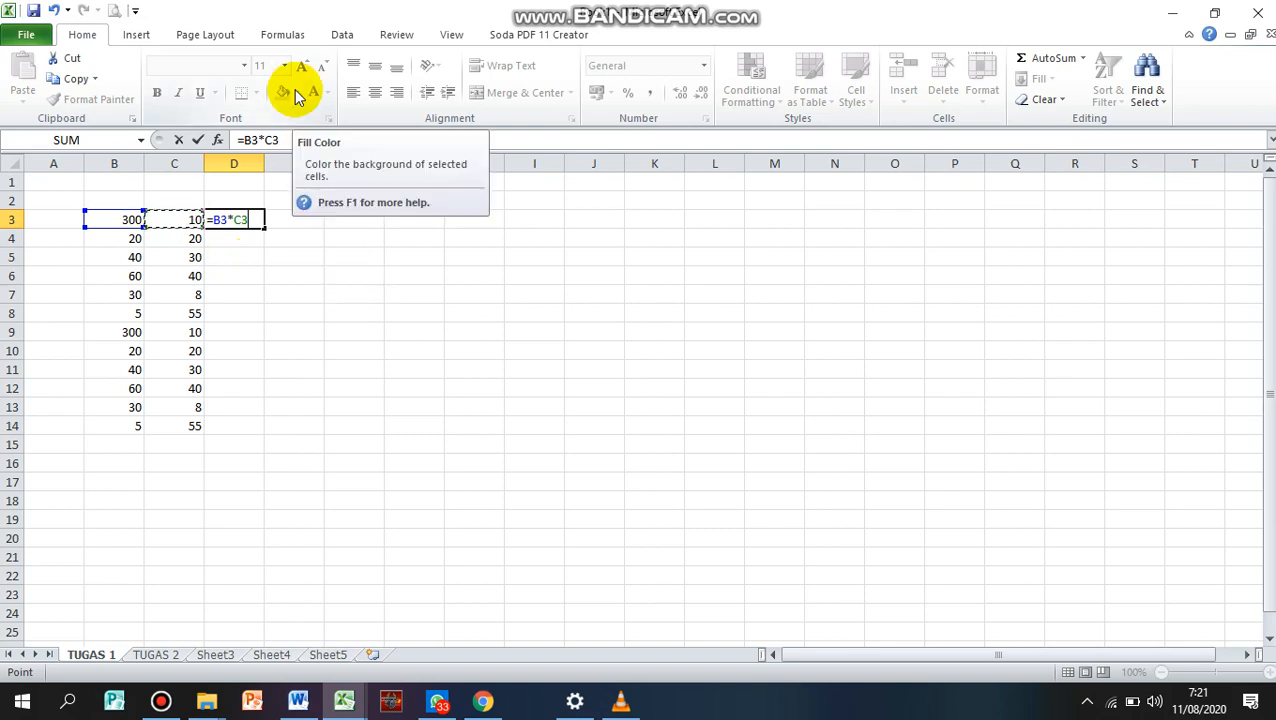
key("Return")
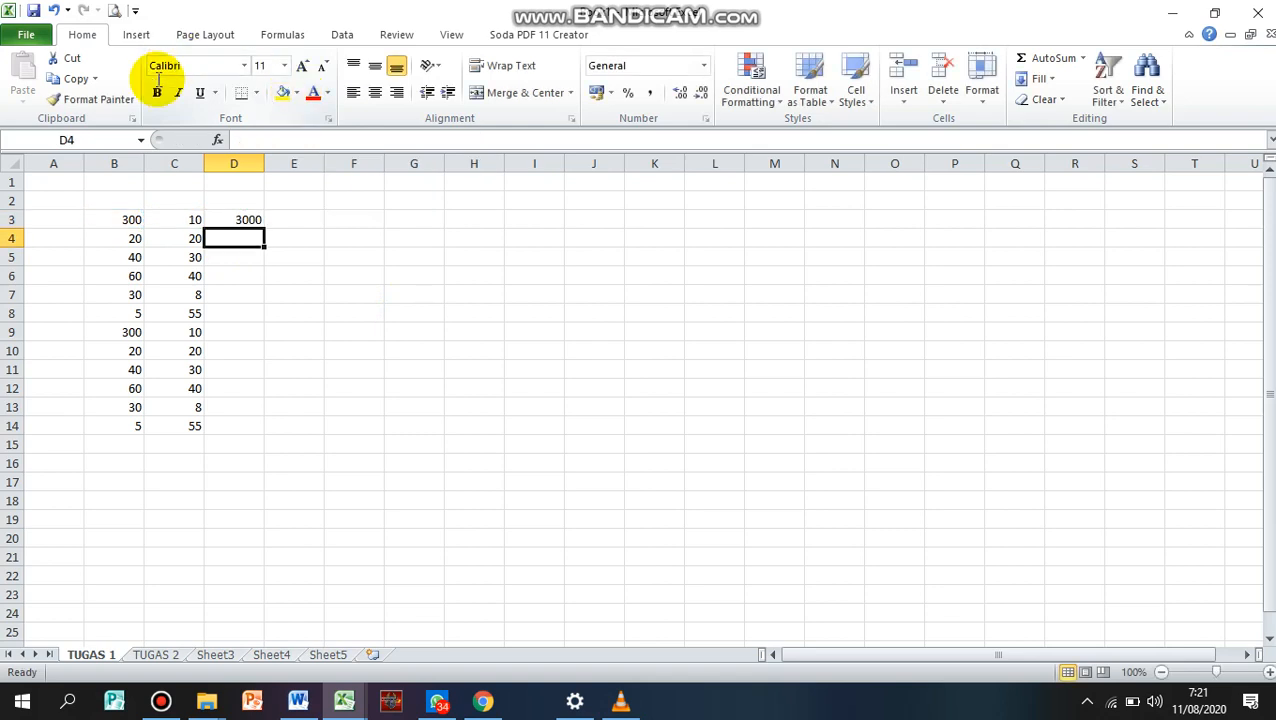
left_click(242, 219)
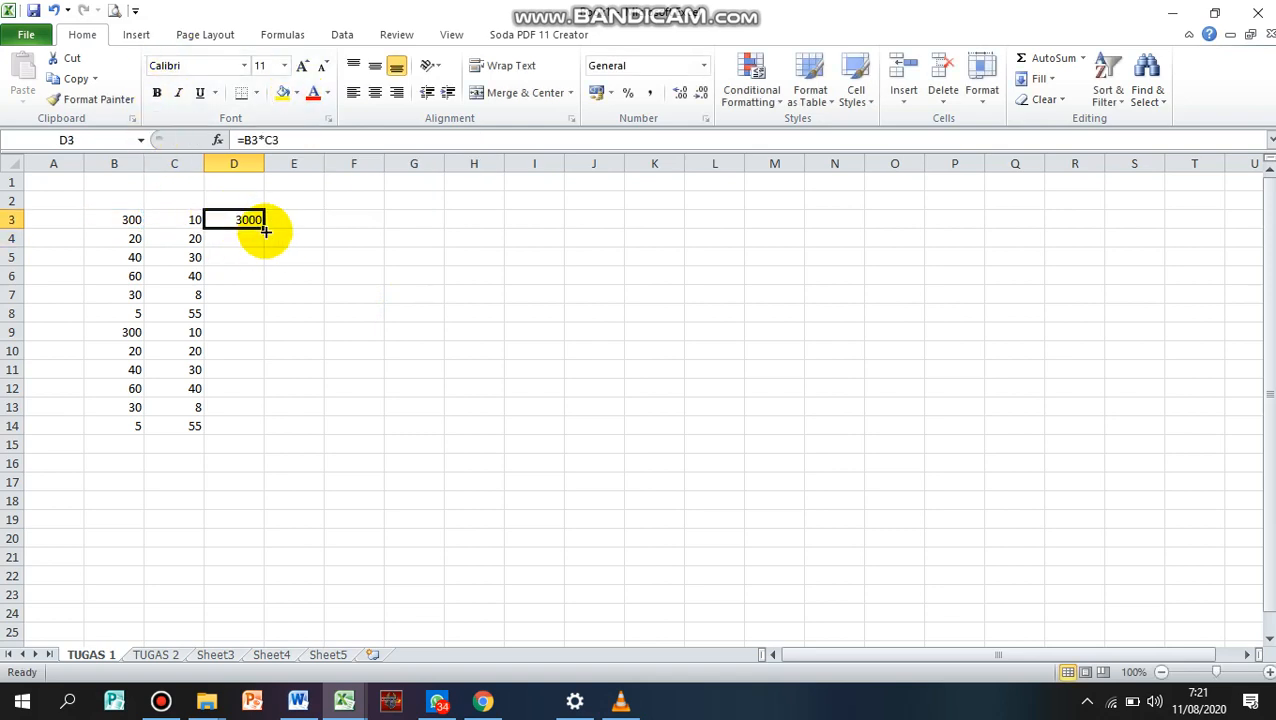
left_click(245, 238)
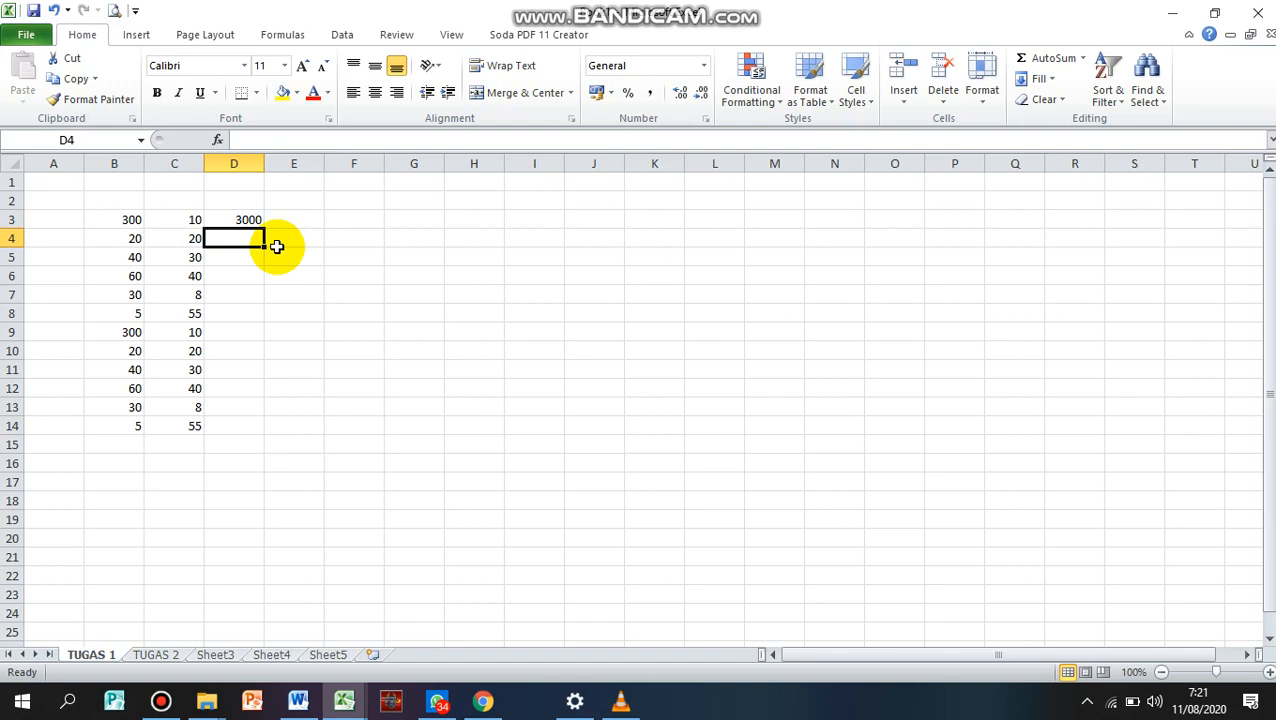
type("=")
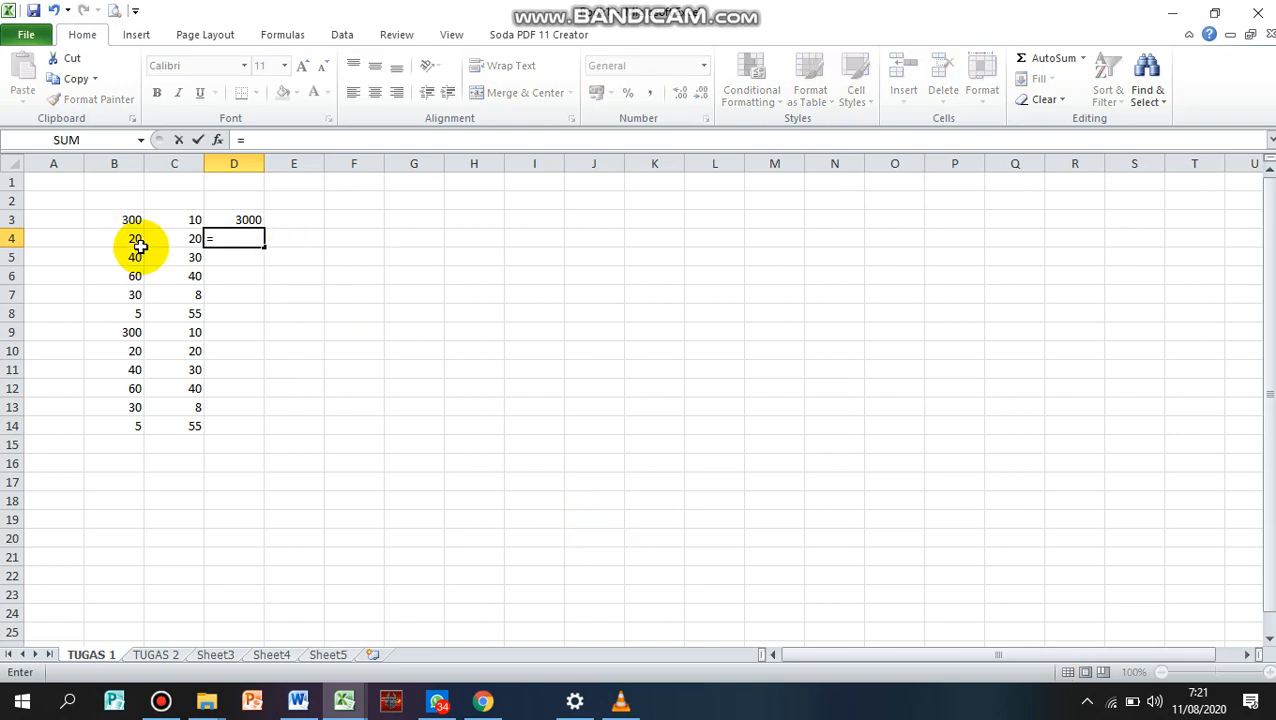
key("BackSpace")
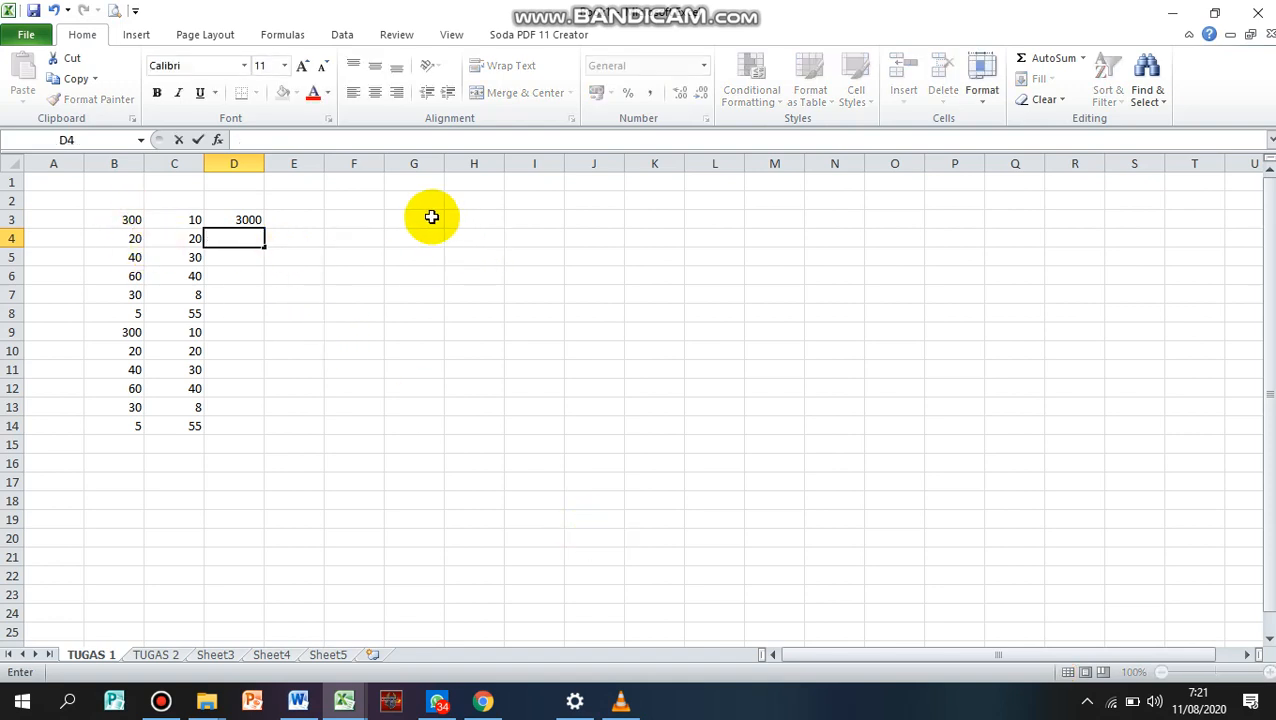
left_click_drag(392, 257, 378, 257)
Fill the multiplication formula from cell D3 down through cell D14
left_click(234, 221)
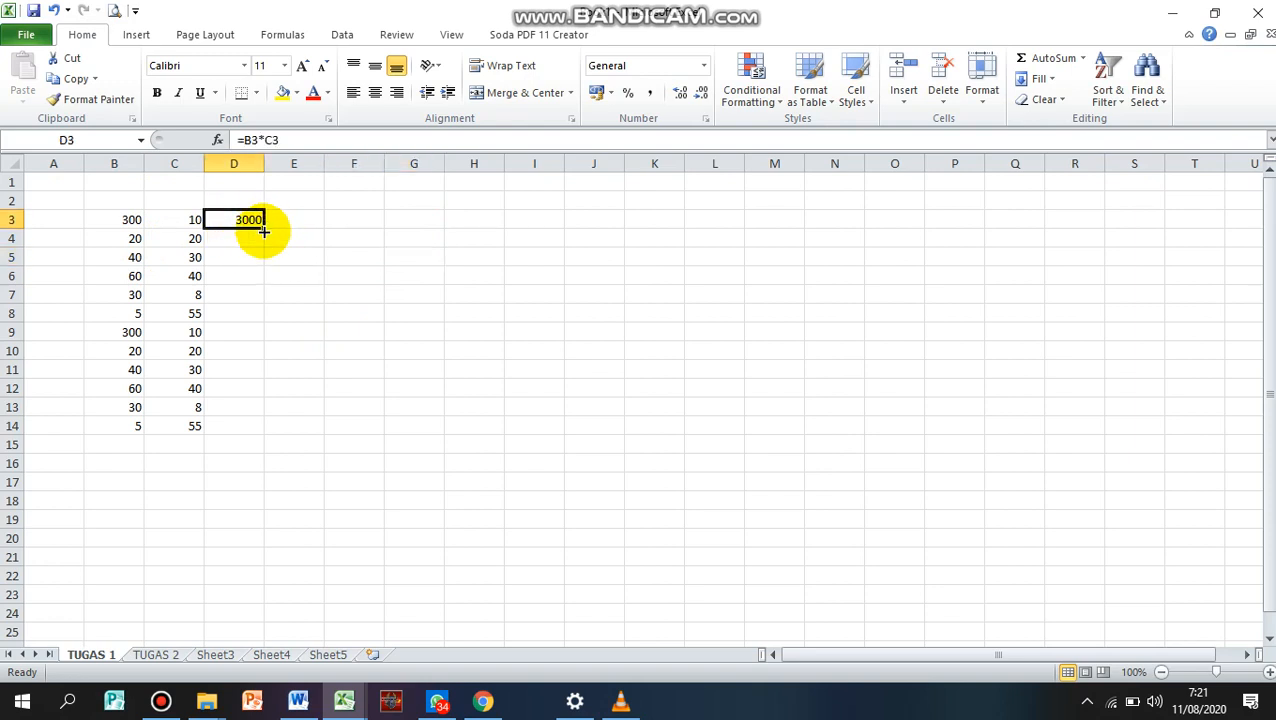
left_click_drag(262, 226, 299, 438)
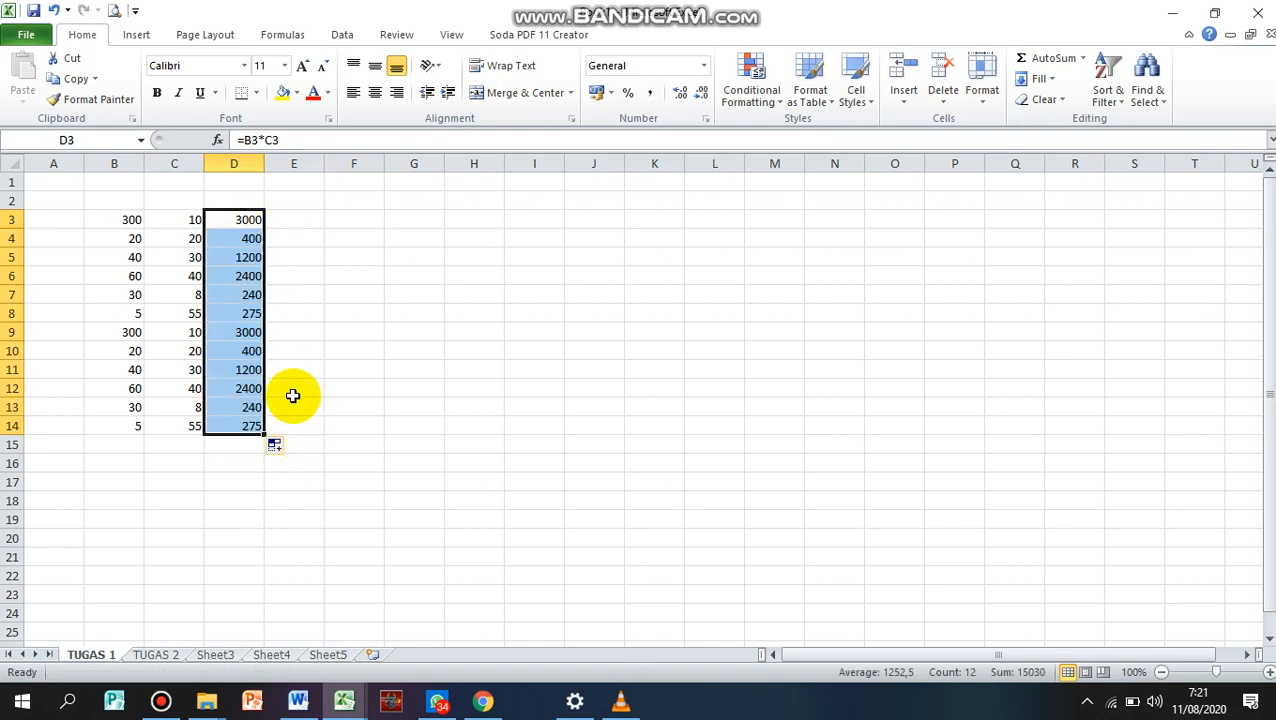
left_click(293, 350)
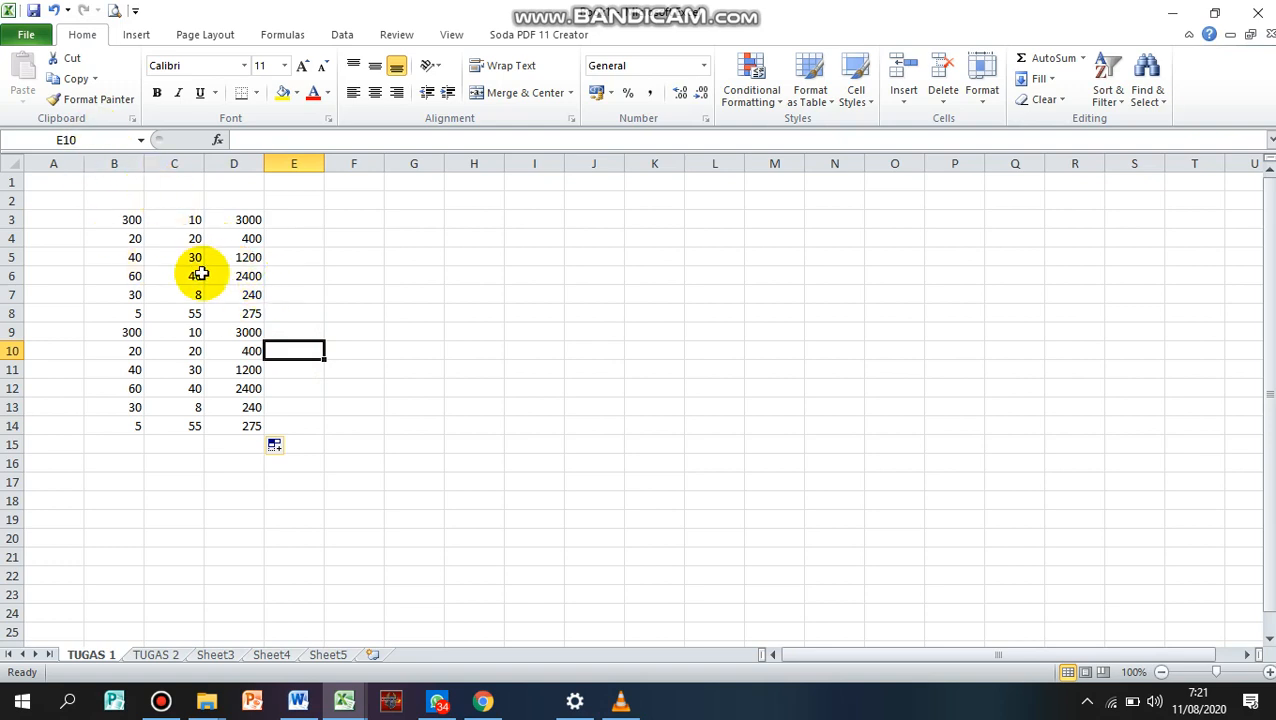
left_click(452, 296)
scroll(404, 290, "up", 1)
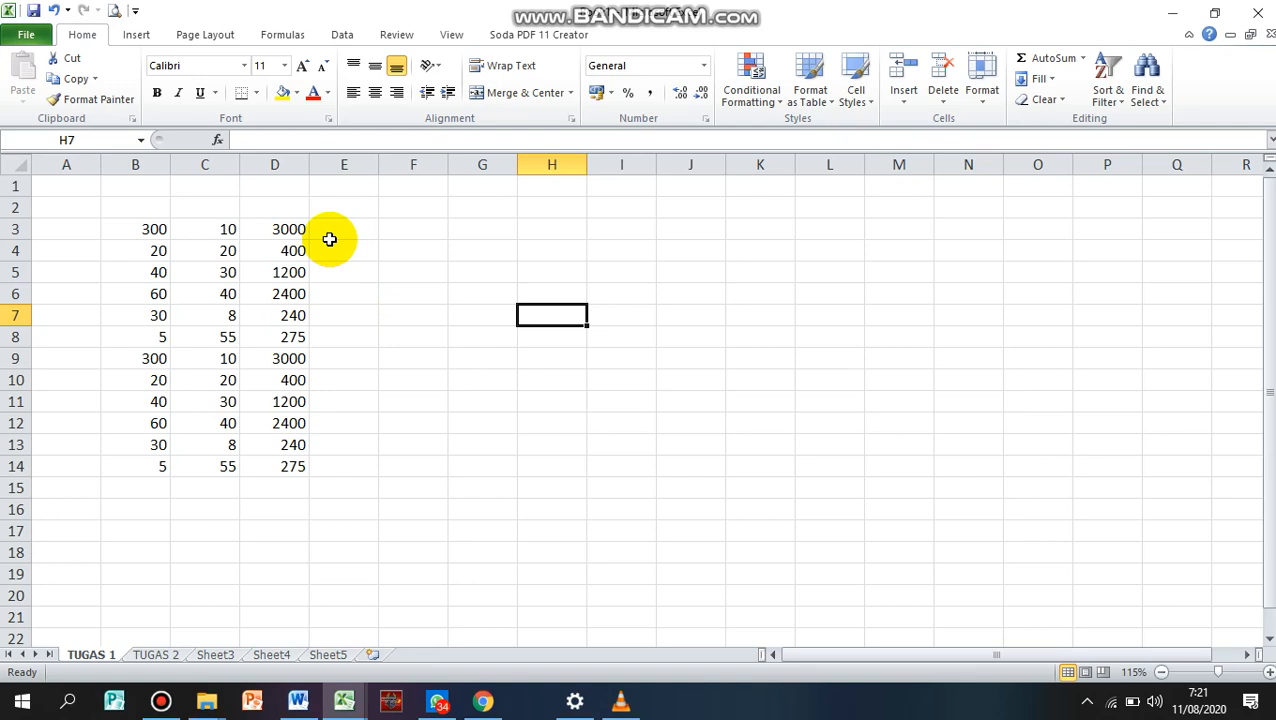
Change the formula in cell D3 to the division =B3/C3 and fill it down through D14
left_click(335, 290)
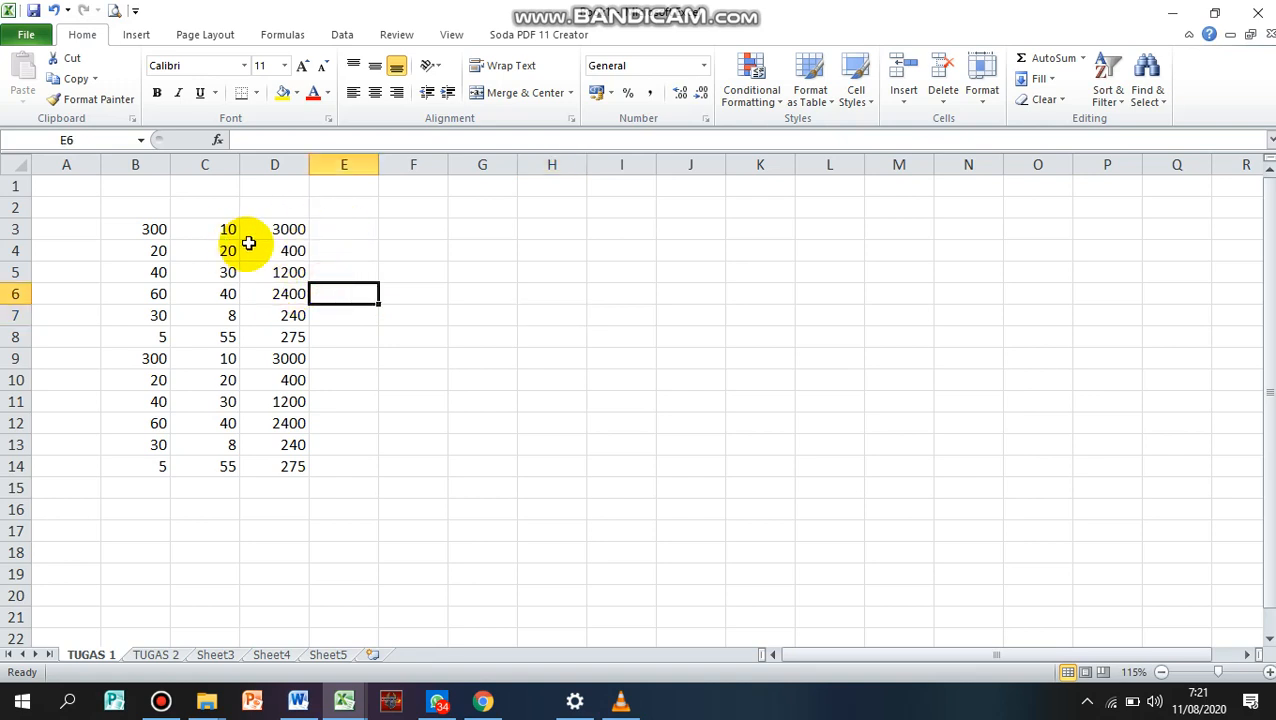
double_click(281, 226)
double_click(272, 228)
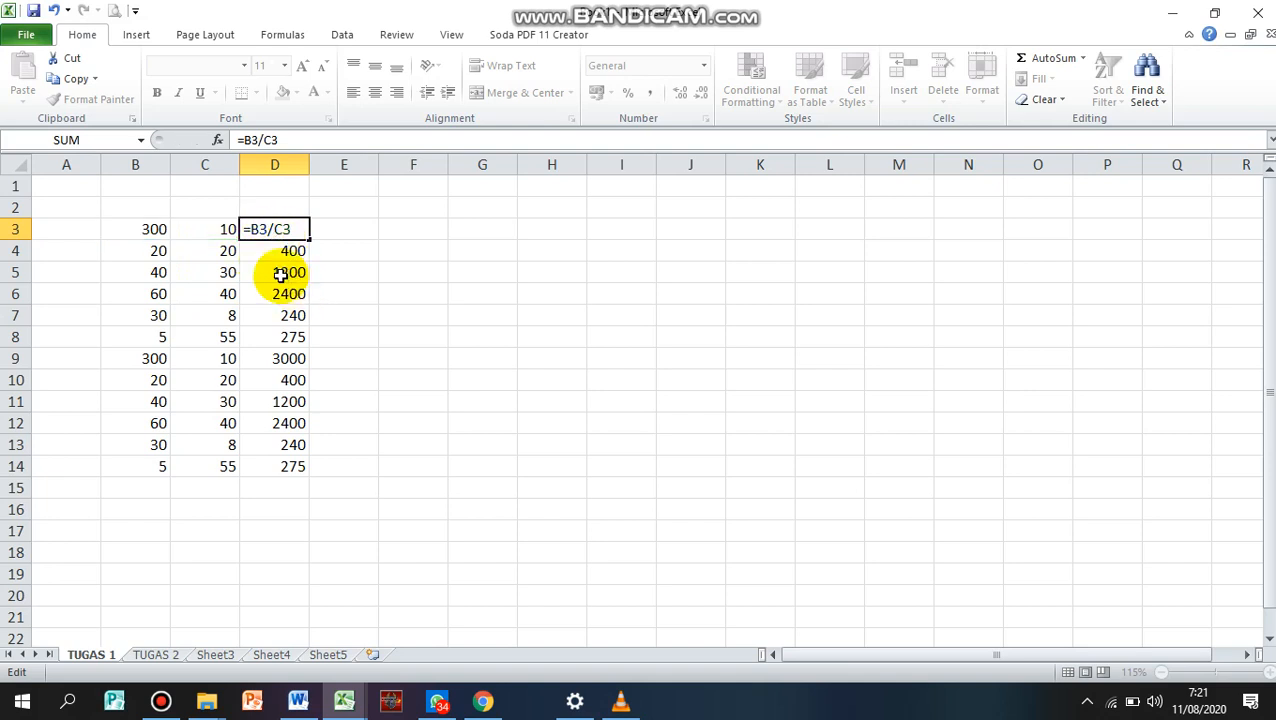
key("Return")
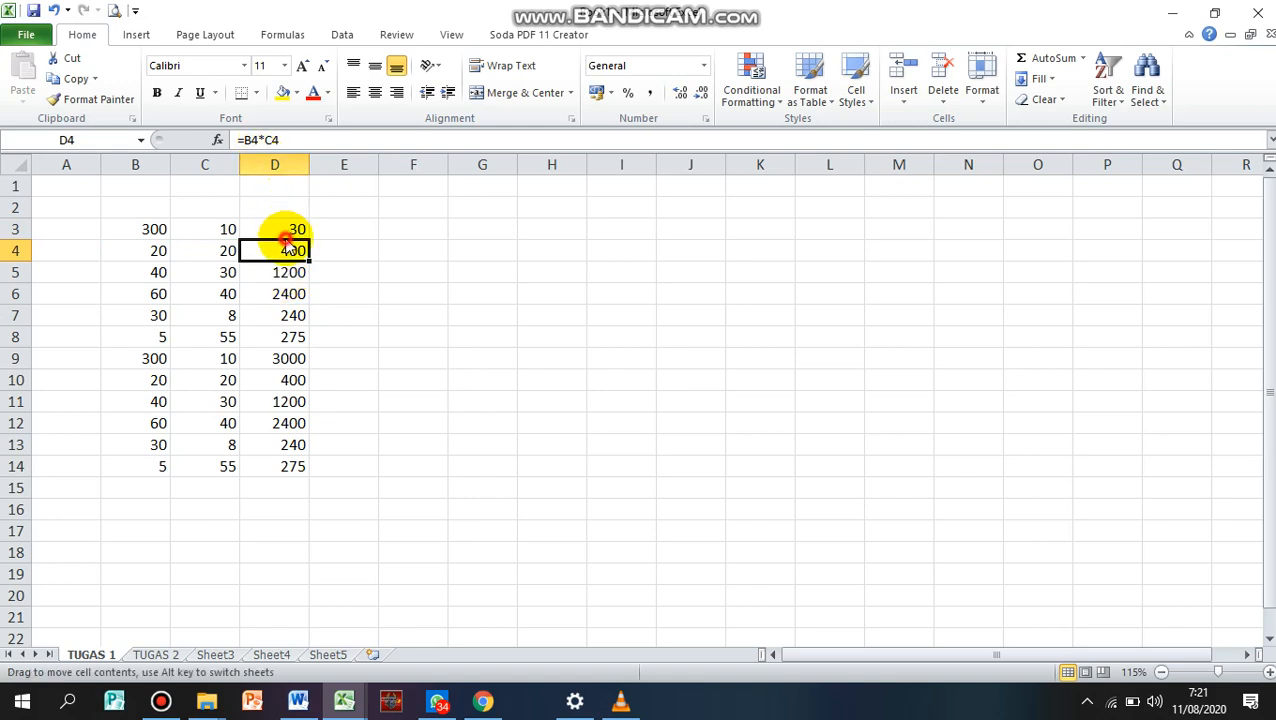
left_click(289, 232)
left_click_drag(312, 240, 332, 430)
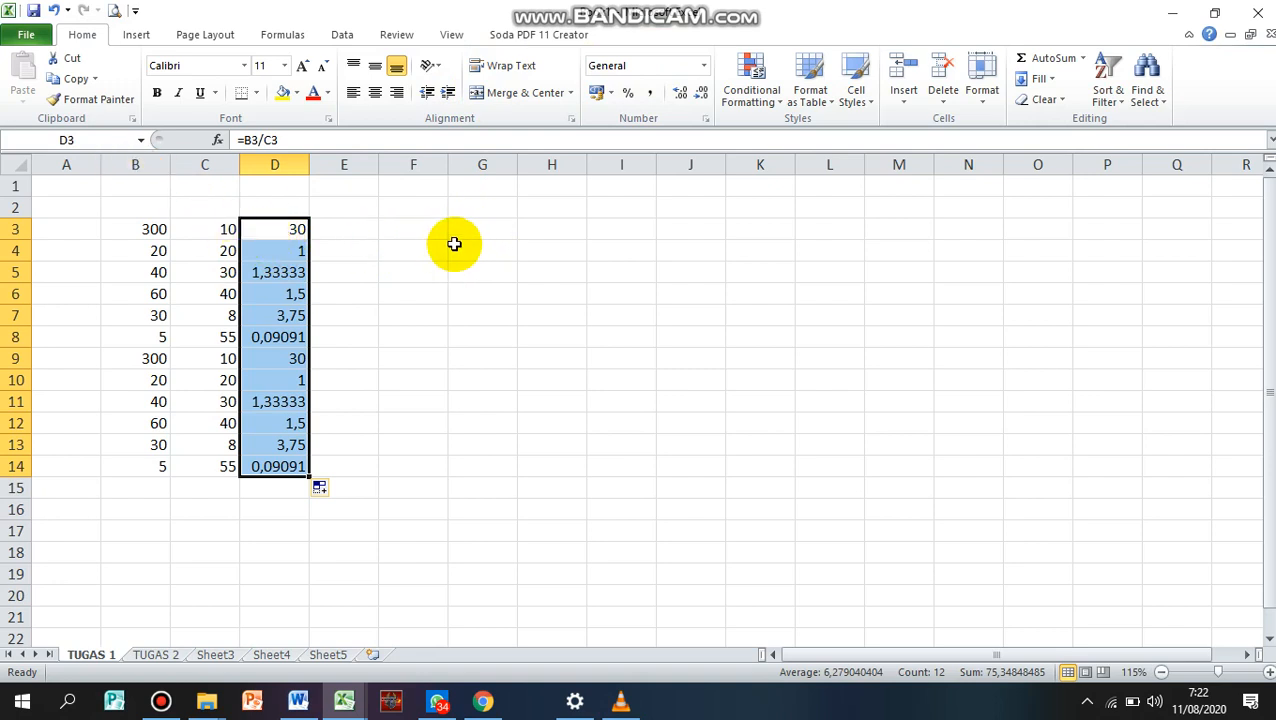
Show the results in D3:D14 with three decimal places, and reduce them to no decimals
left_click(701, 100)
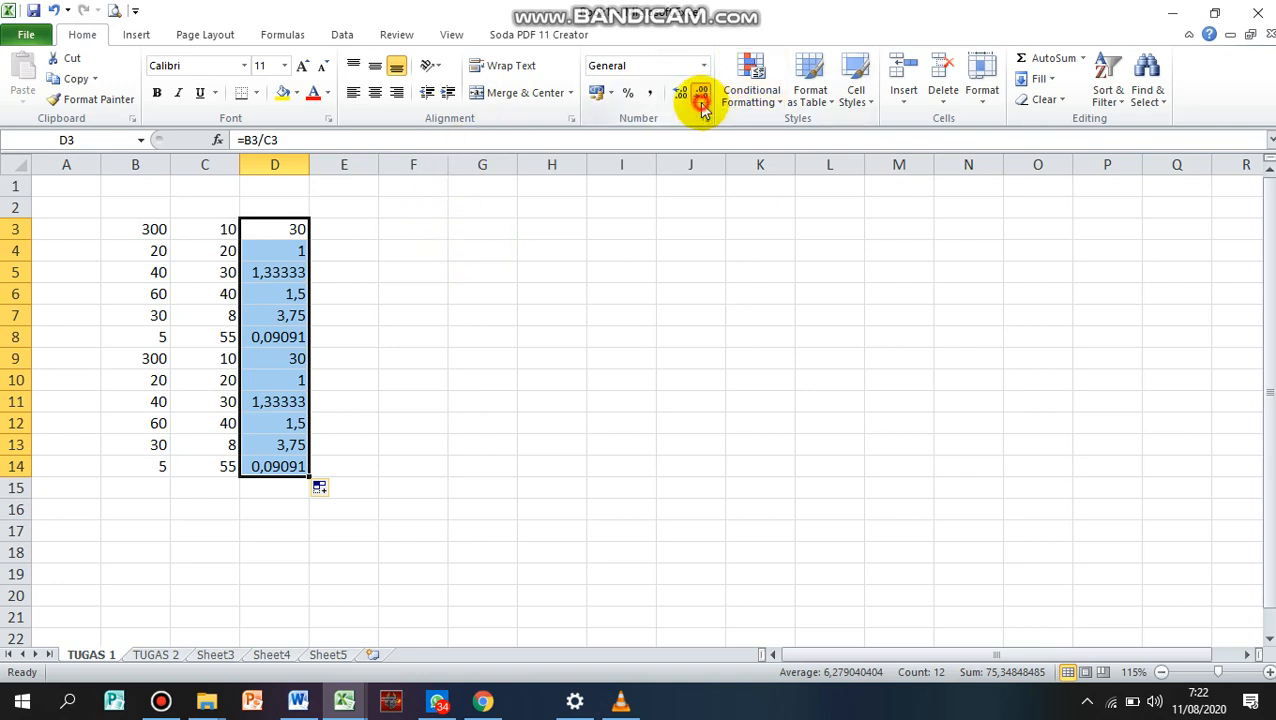
left_click(681, 94)
left_click(684, 96)
left_click(686, 98)
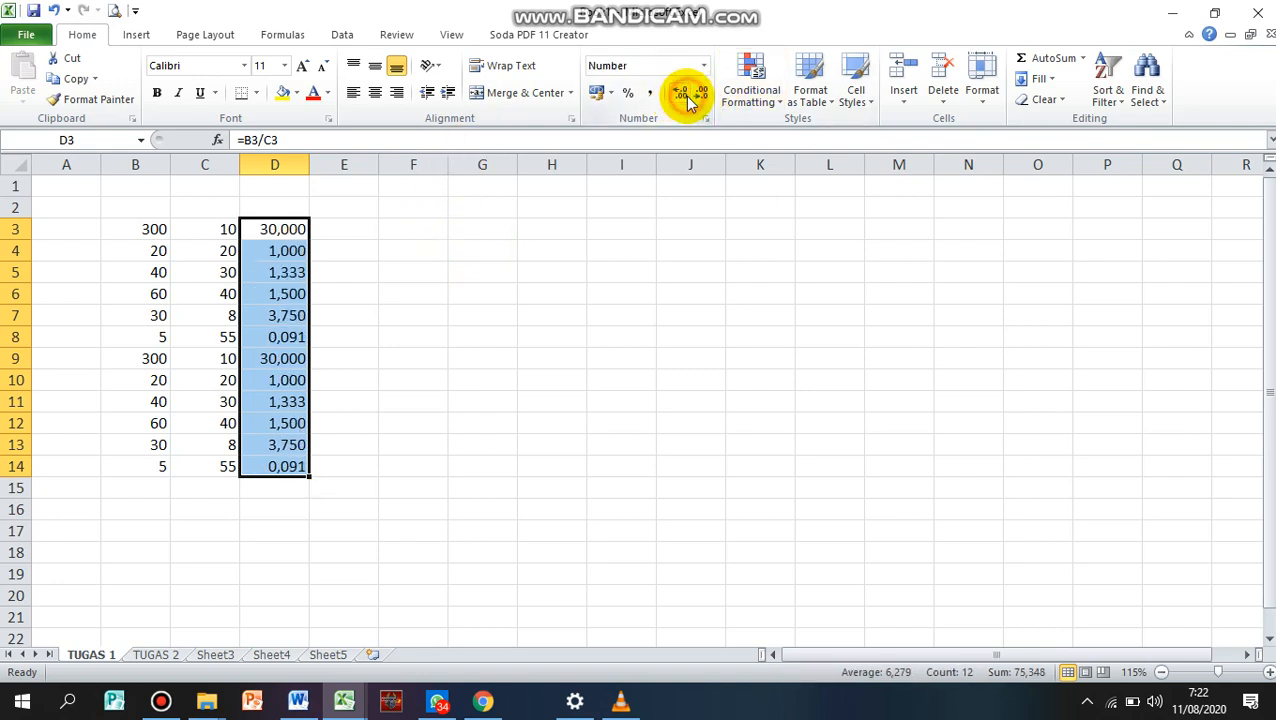
left_click(700, 96)
left_click(700, 96)
left_click(700, 96)
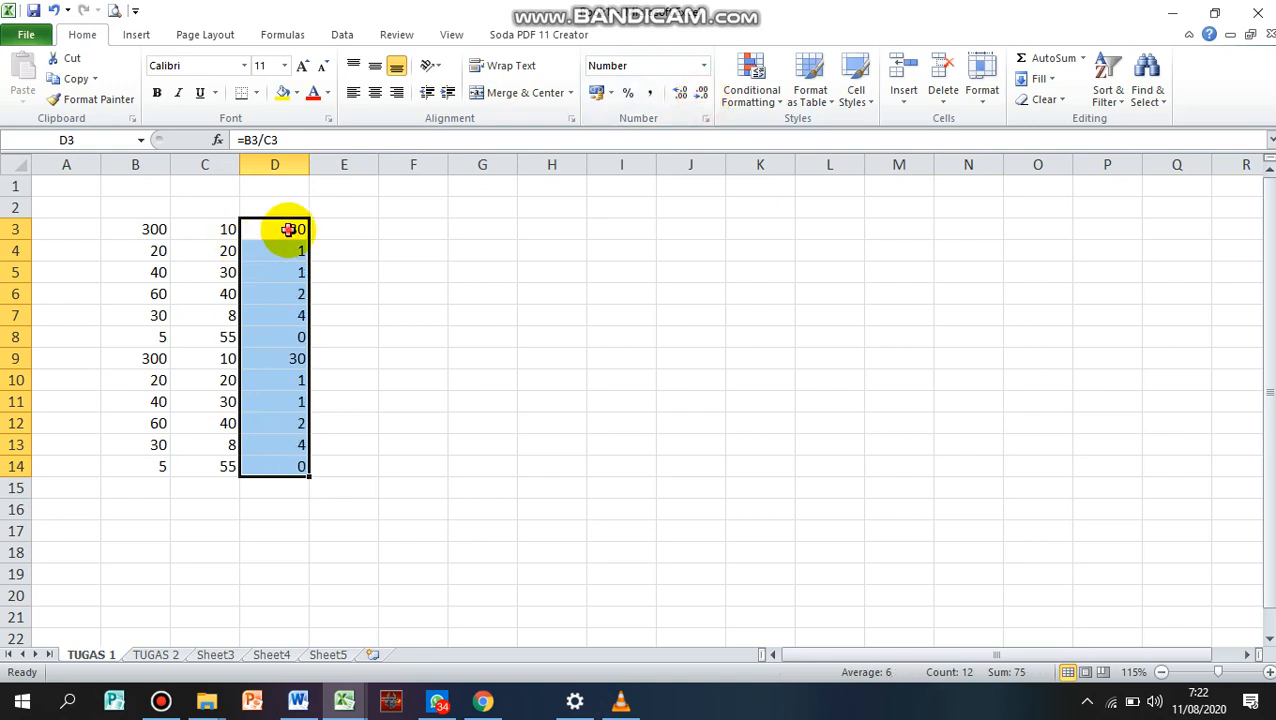
Change the formula in cell D3 to the addition =B3+C3 and fill it down through D14
left_click(288, 229)
double_click(285, 230)
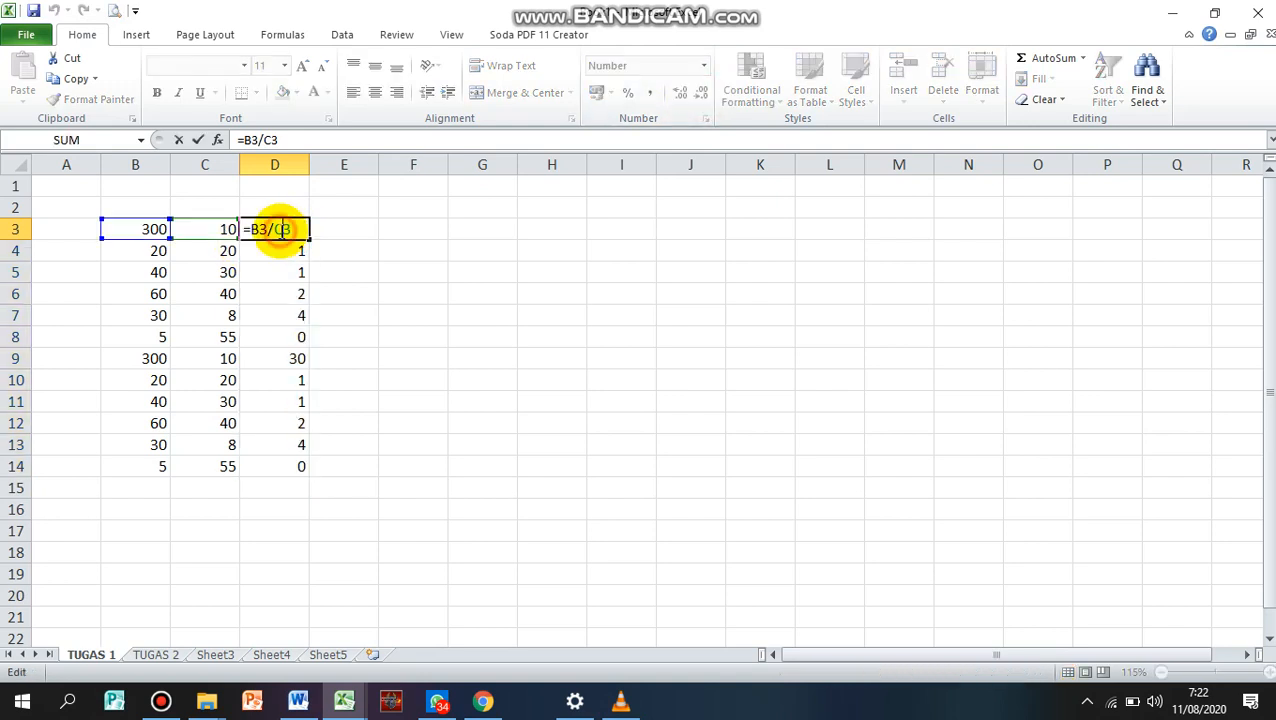
left_click(274, 229)
key("BackSpace")
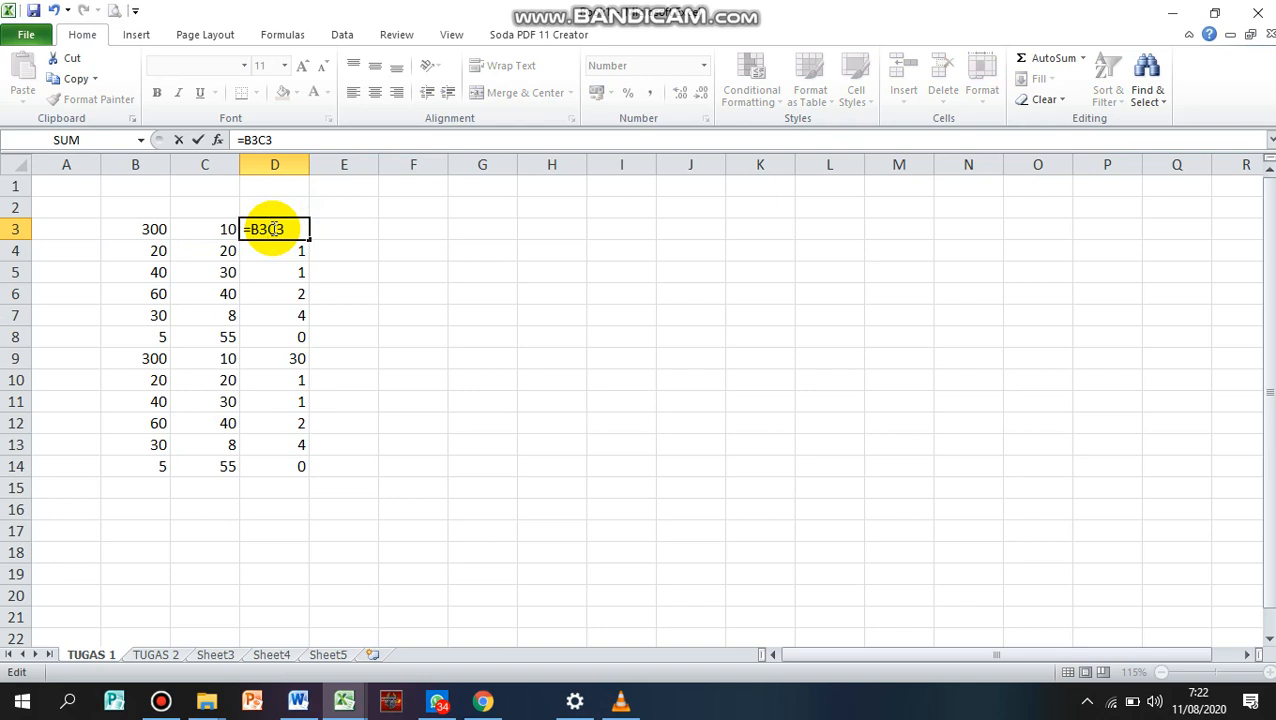
type("+")
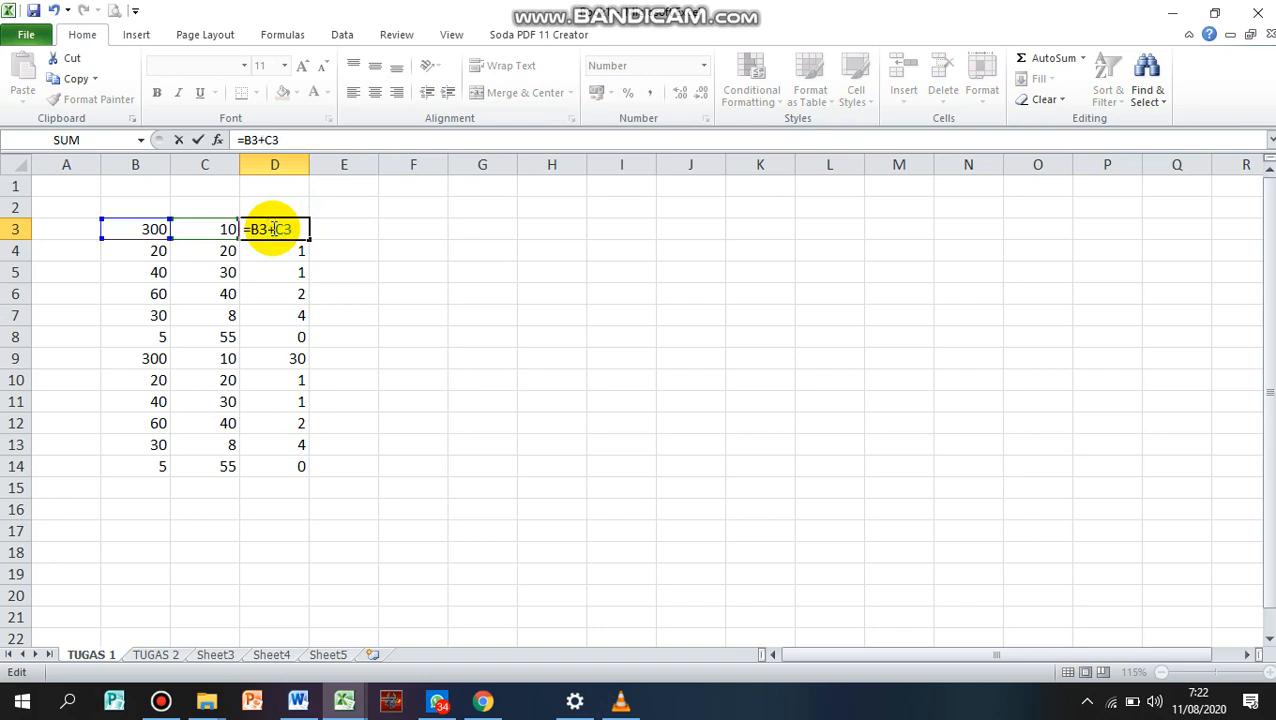
key("Return")
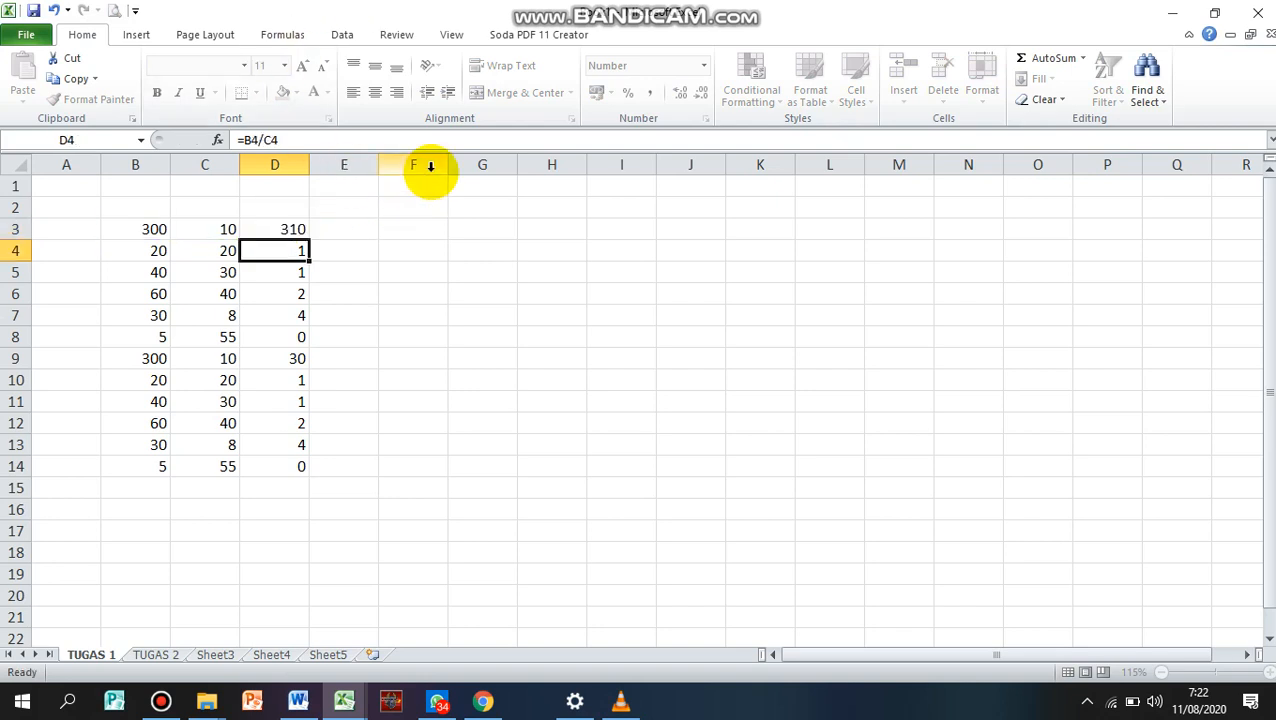
left_click(298, 230)
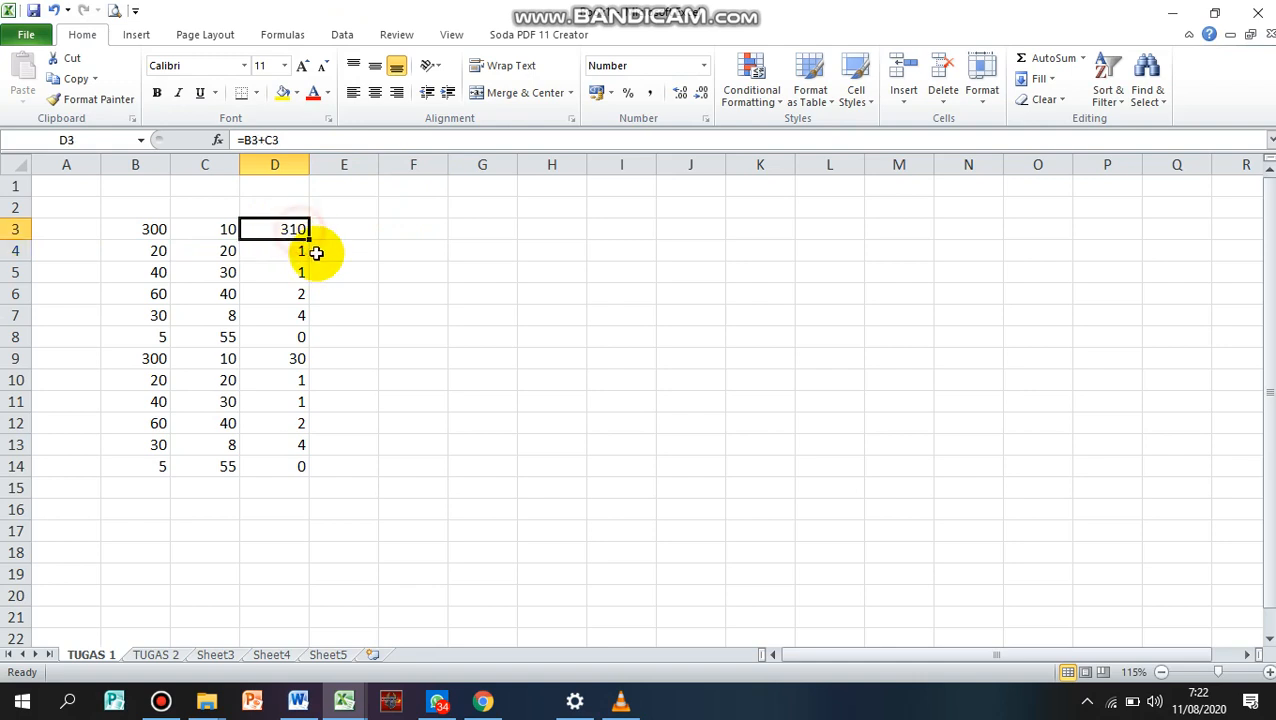
left_click_drag(309, 240, 303, 464)
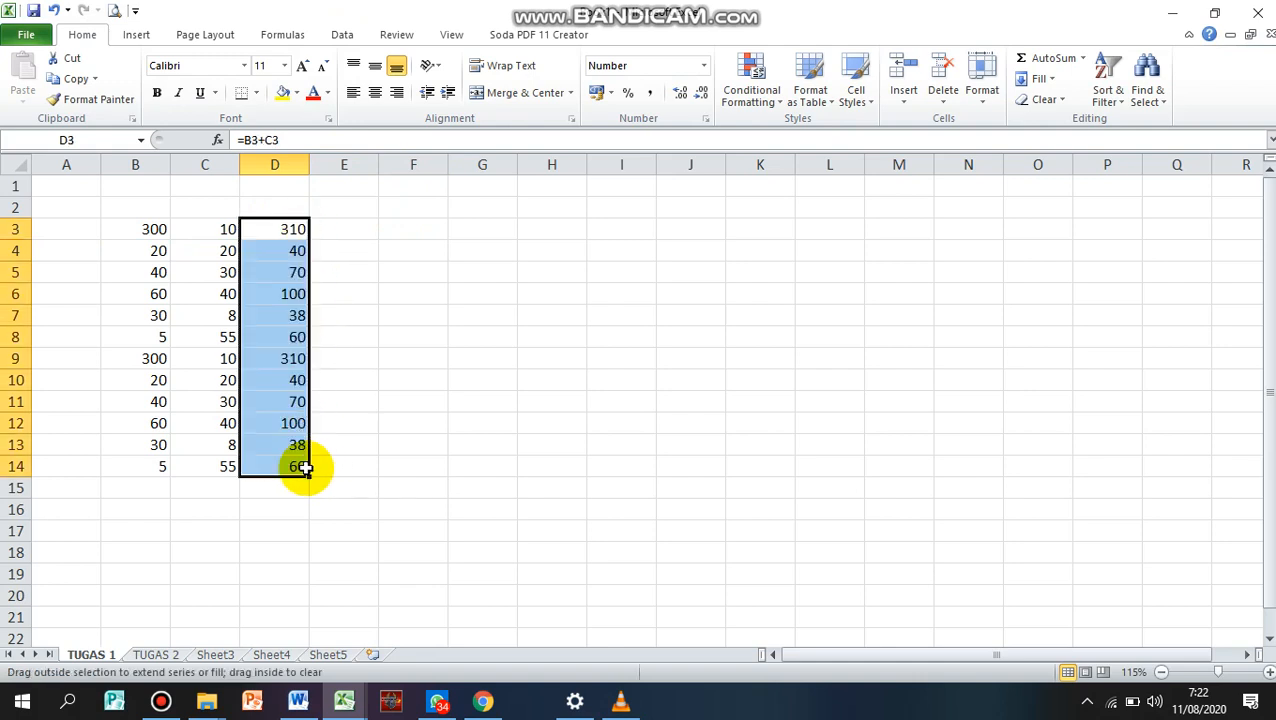
Total the results column in cell D15 with the formula =SUM(D3:D14)
left_click(285, 490)
type("=")
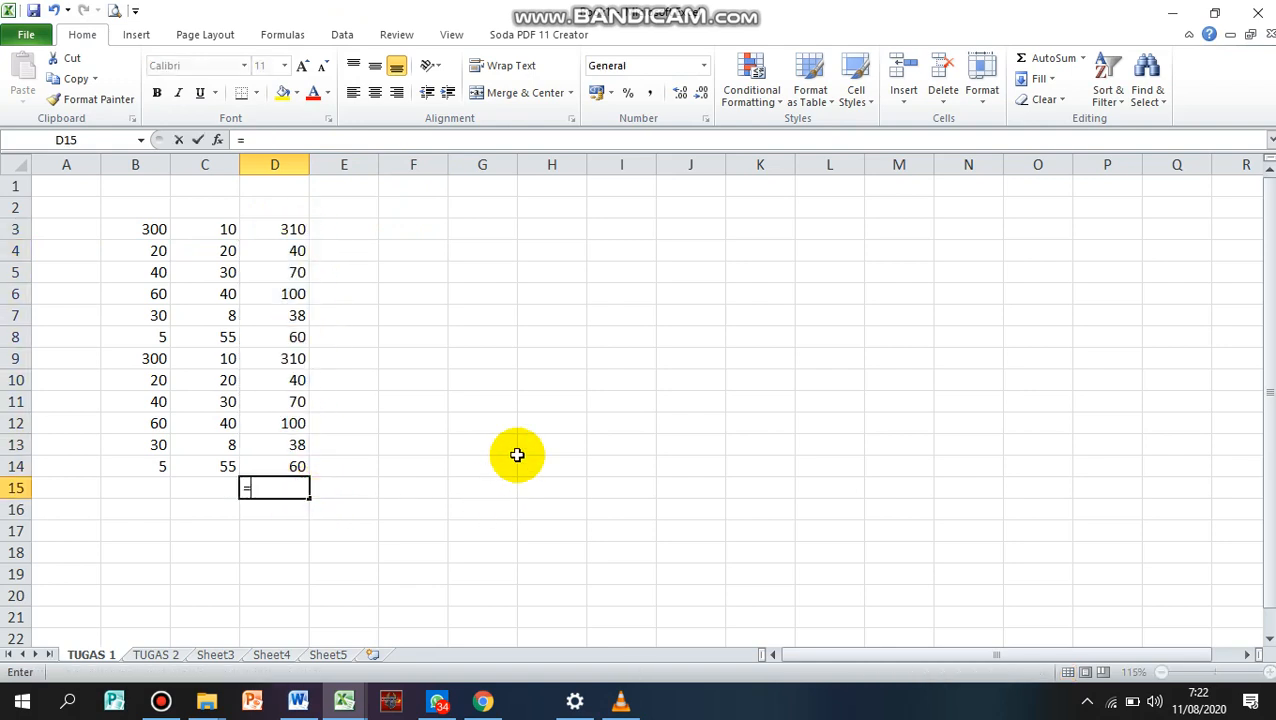
type("SUM(")
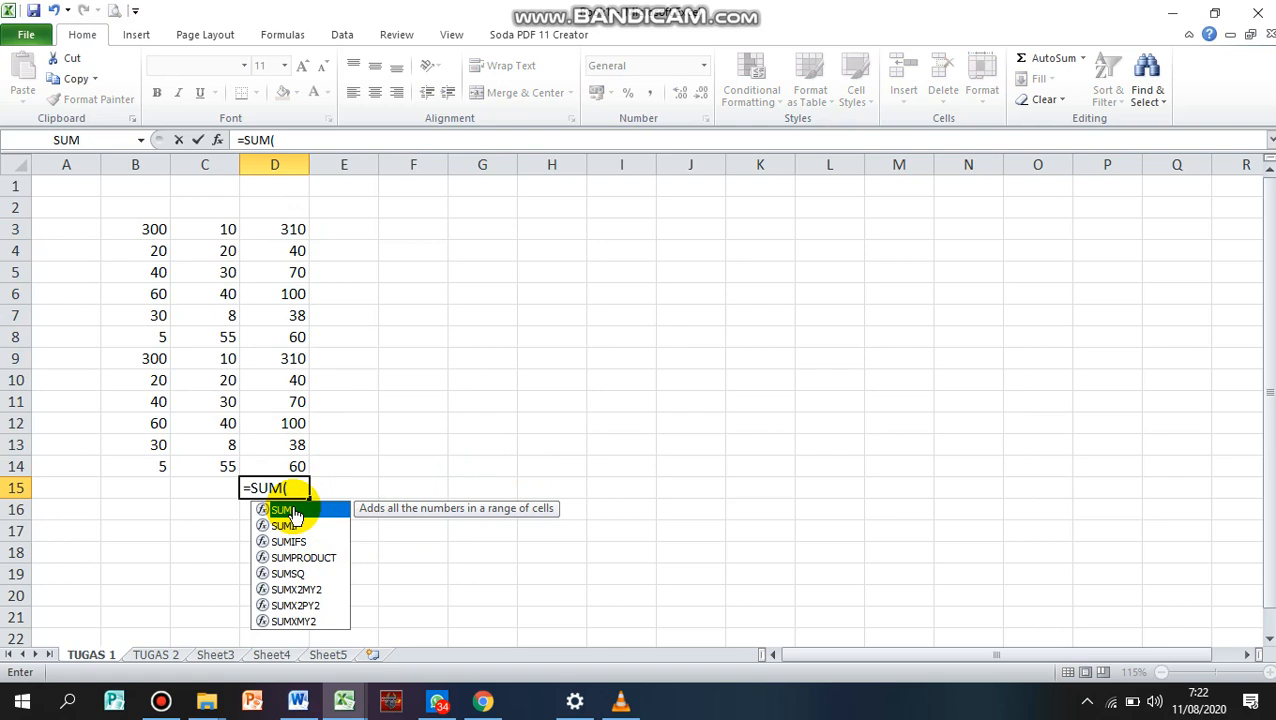
double_click(285, 511)
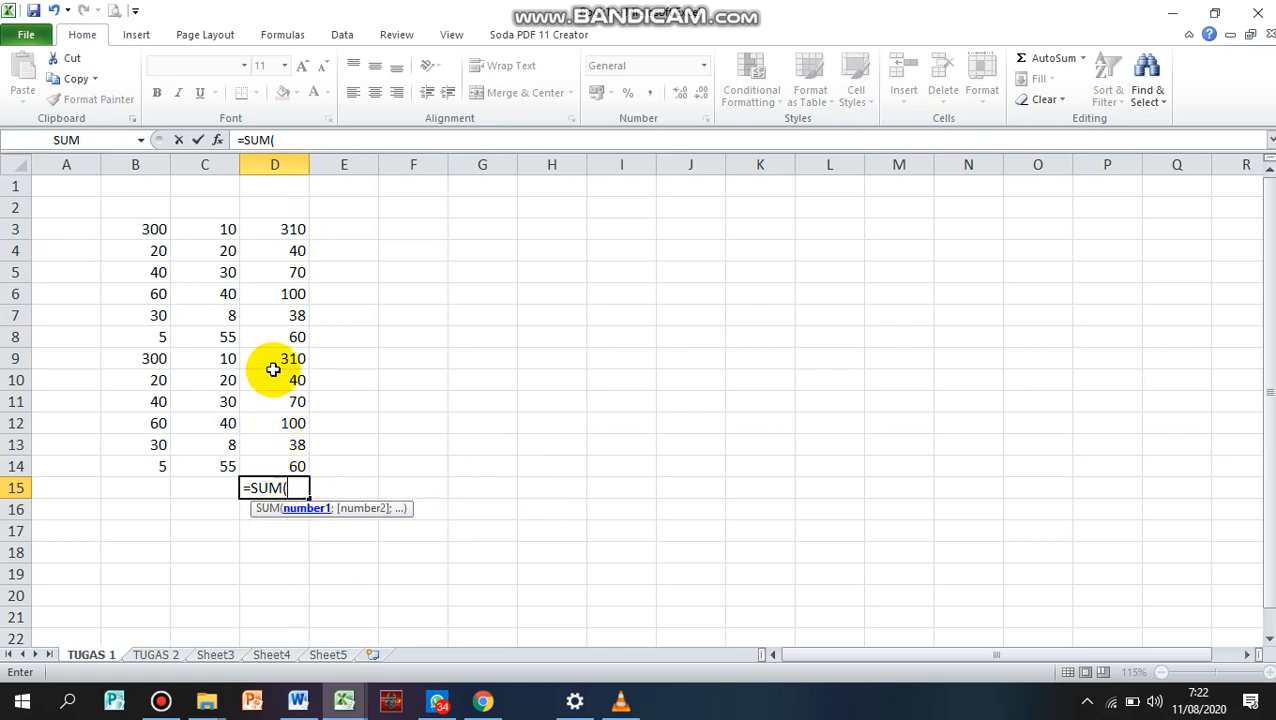
left_click_drag(285, 229, 299, 484)
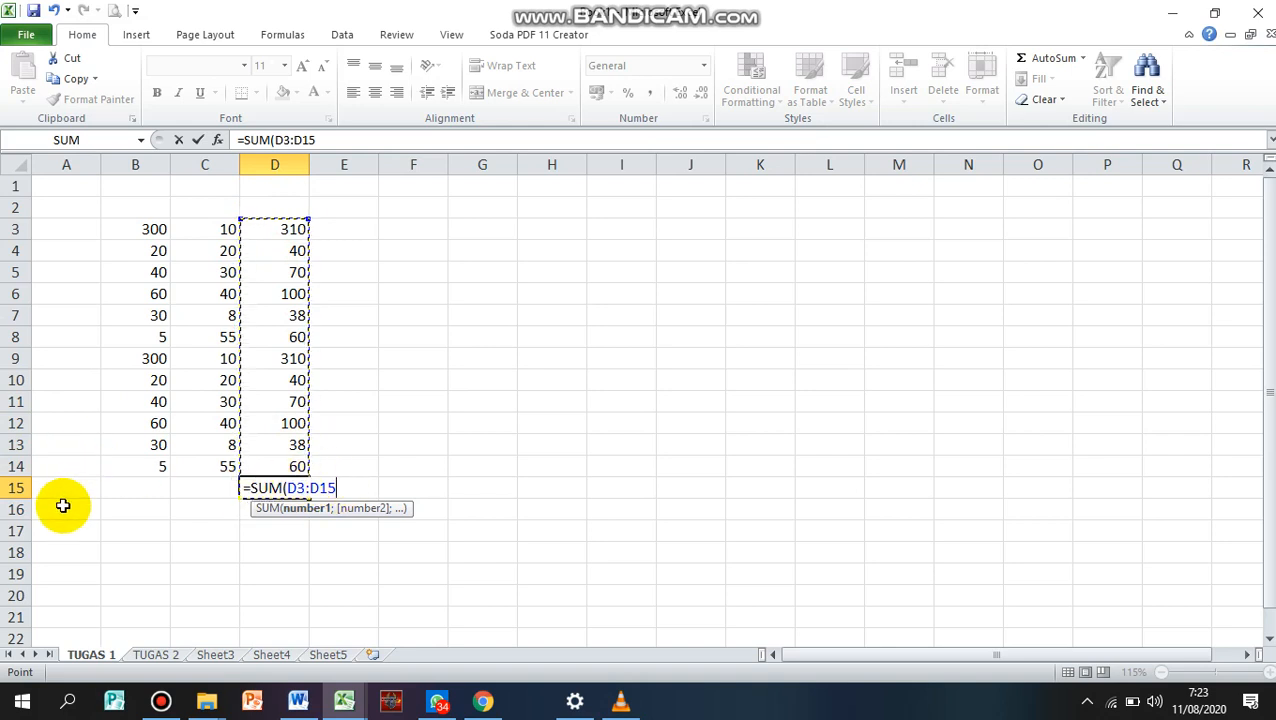
key("BackSpace")
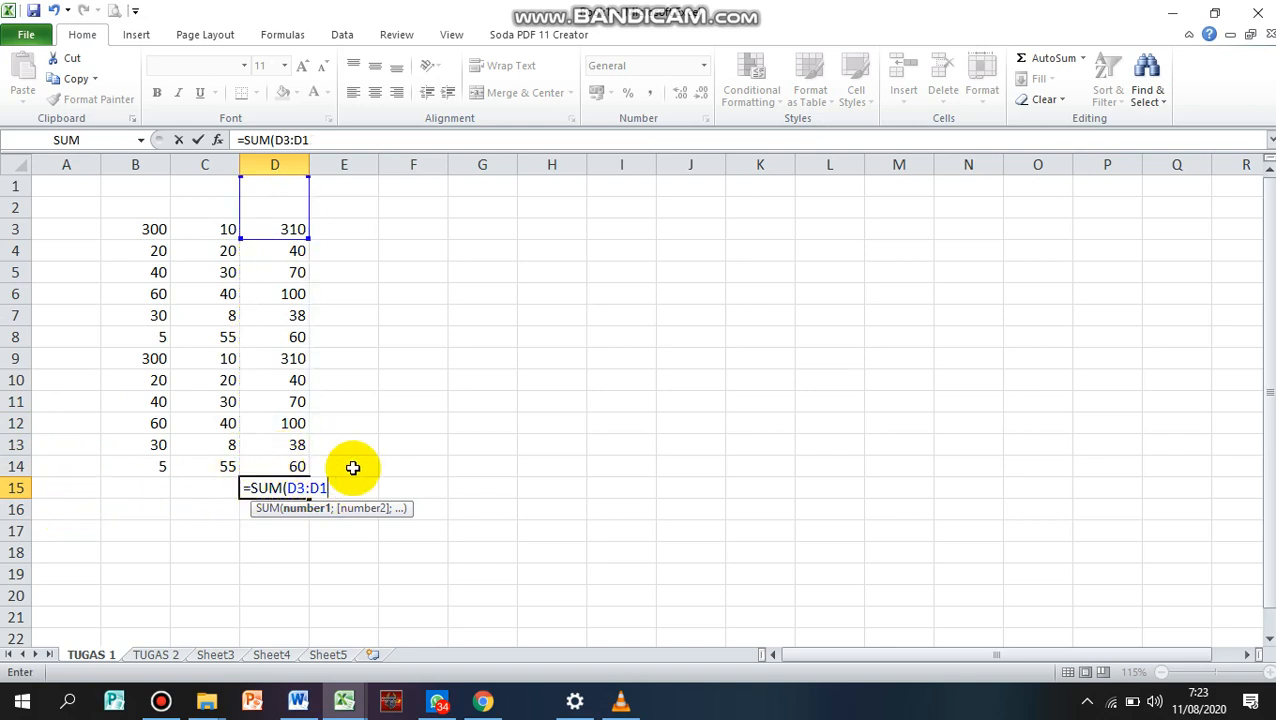
type("4")
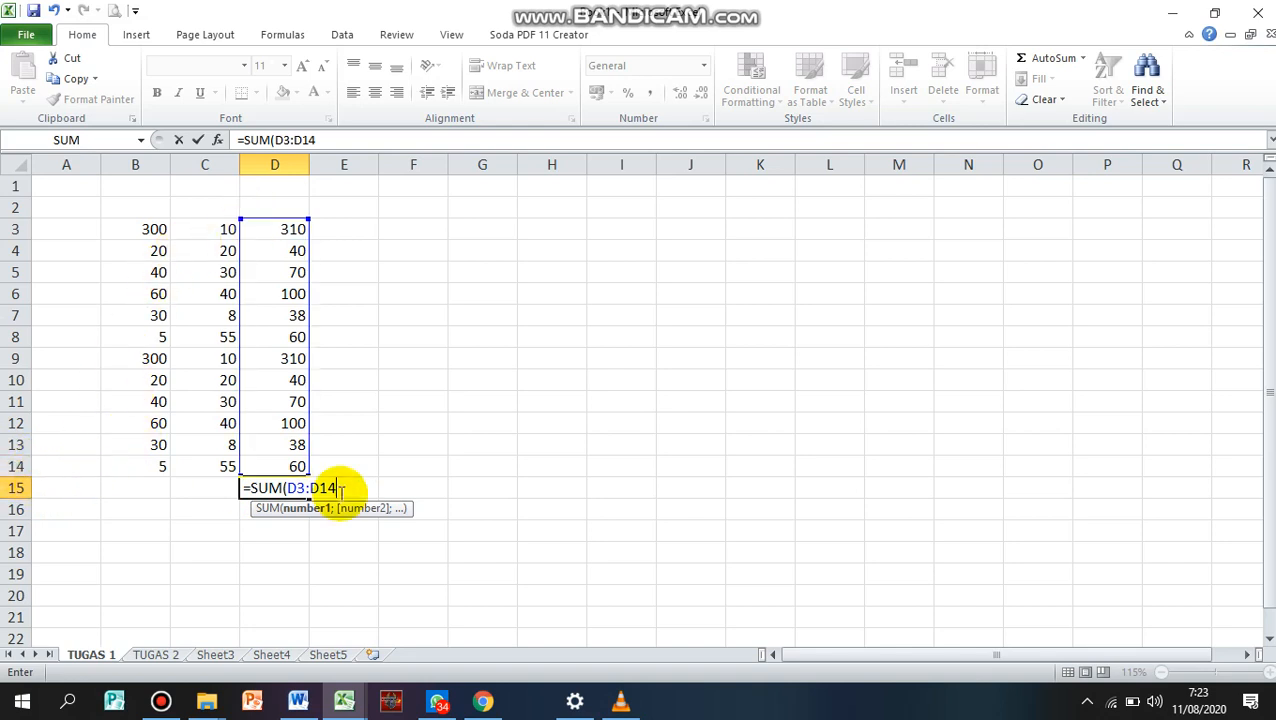
key("Return")
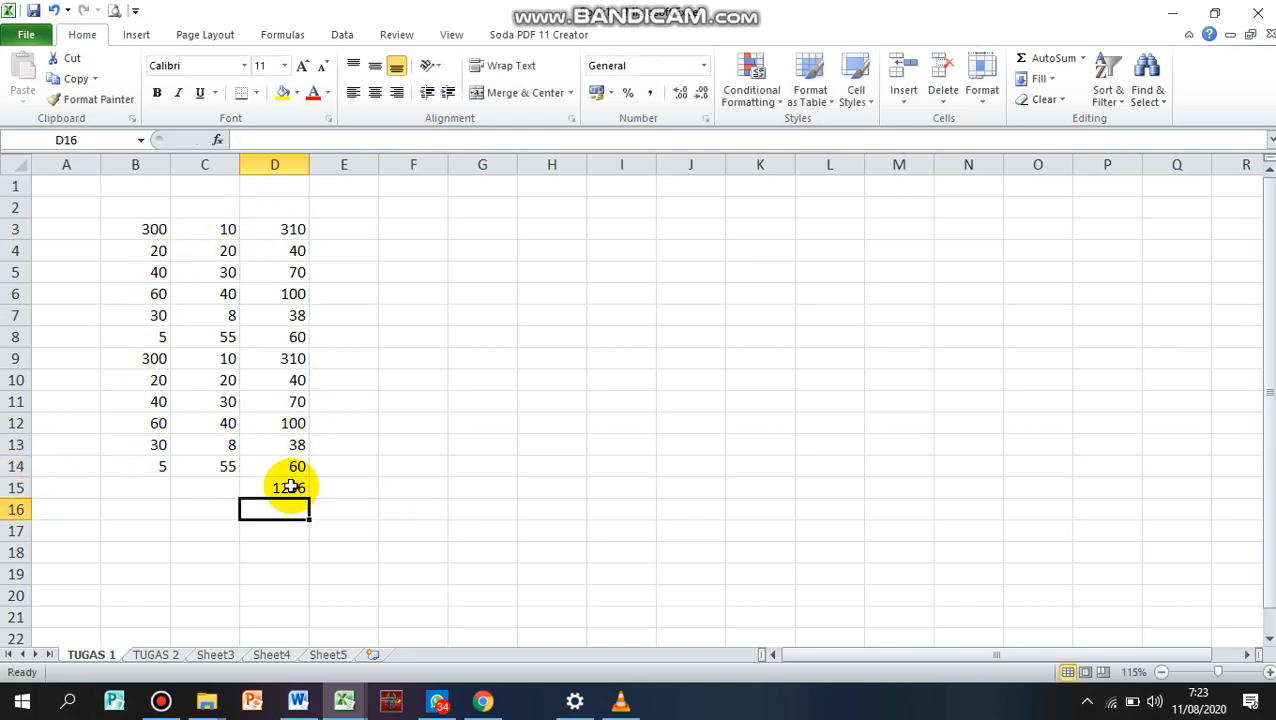
Make the total in cell D15 bold
left_click_drag(284, 230, 288, 474)
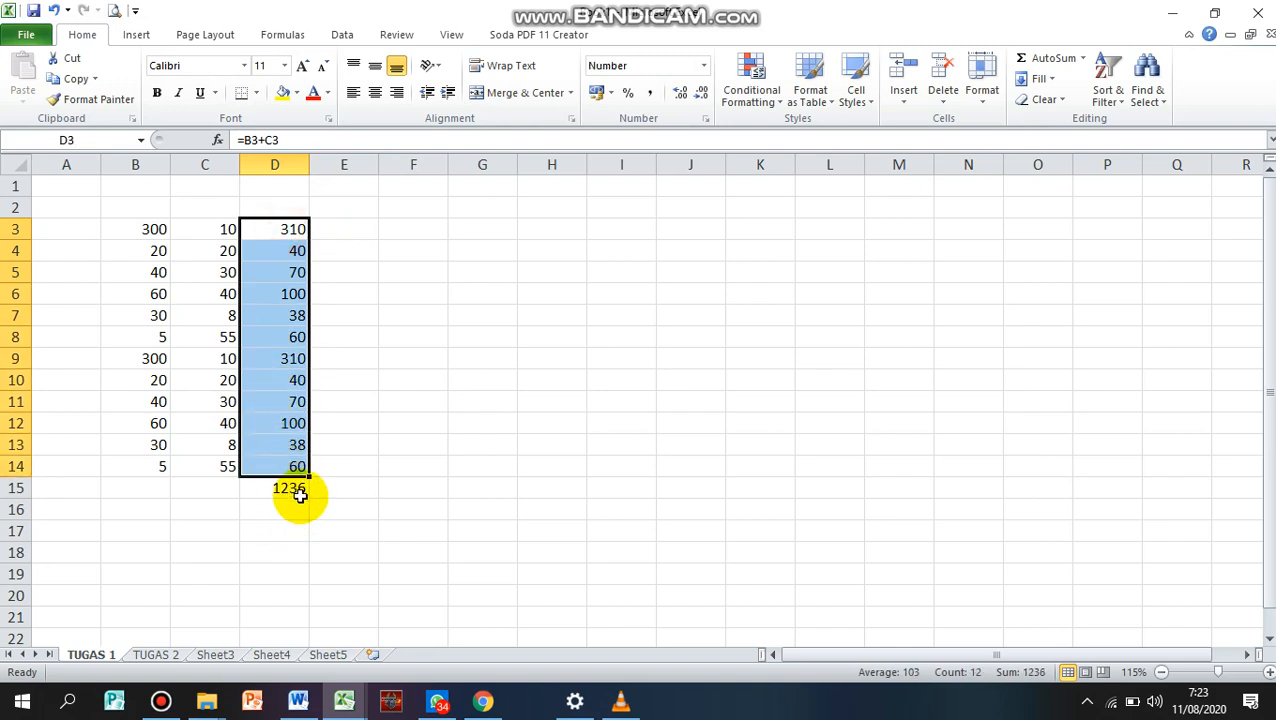
left_click(296, 489)
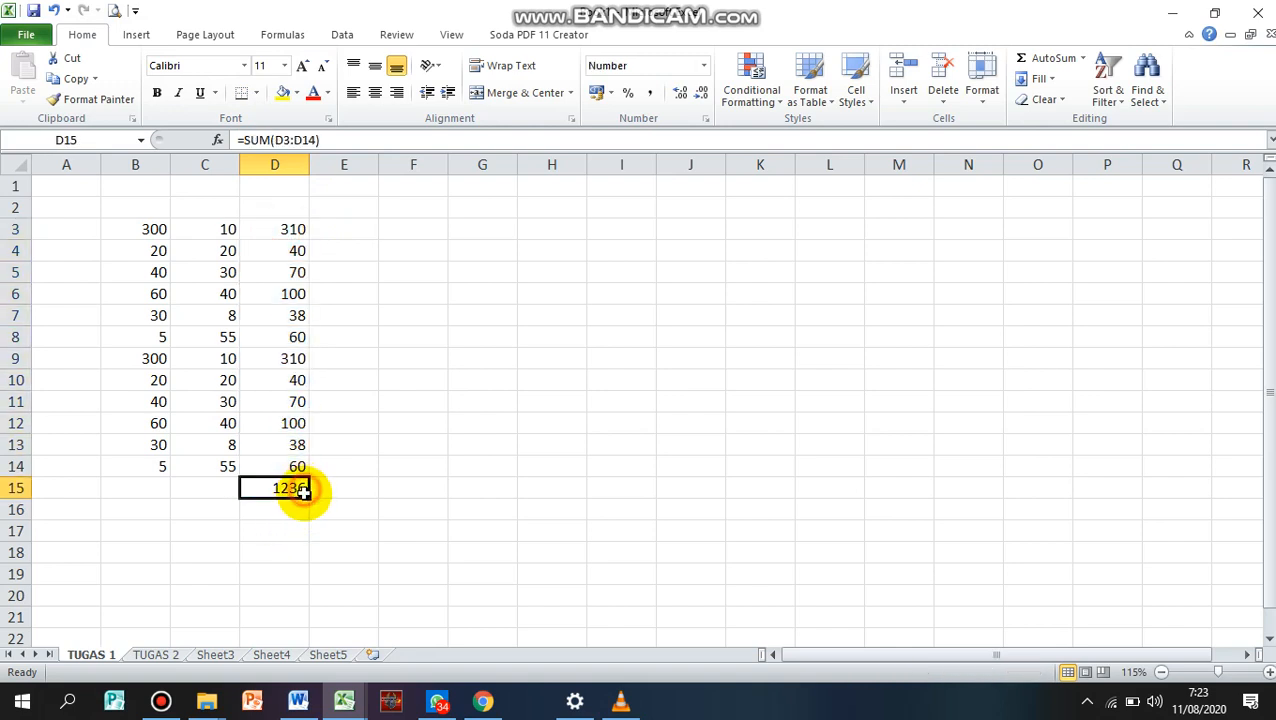
left_click(157, 92)
Format the whole range B3:D15 as bold red text in the Arial Black font
left_click(151, 245)
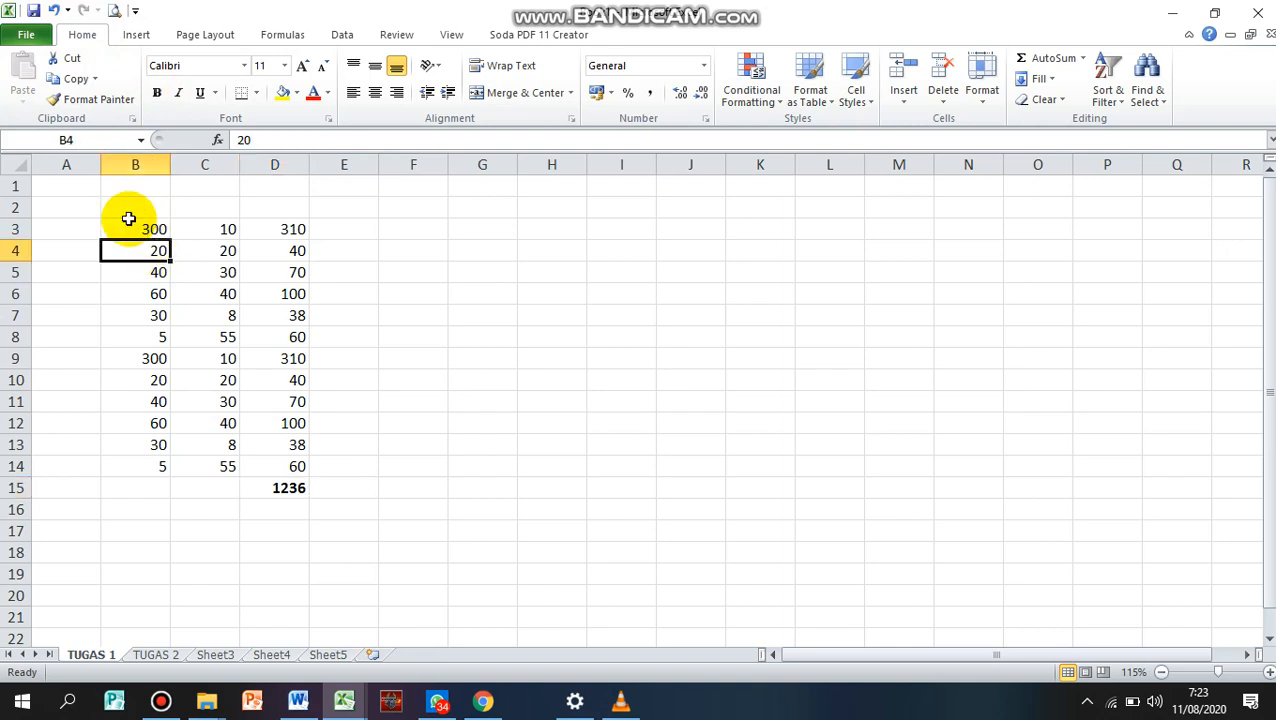
left_click_drag(155, 228, 269, 486)
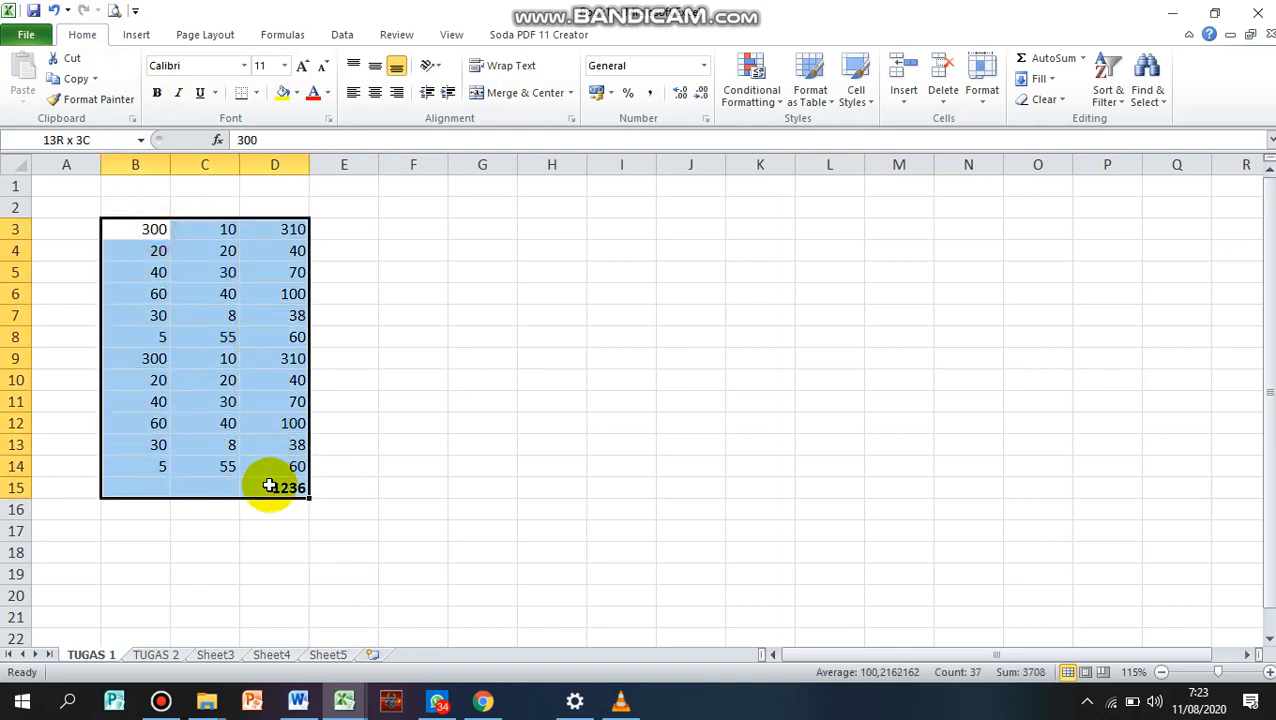
left_click(157, 92)
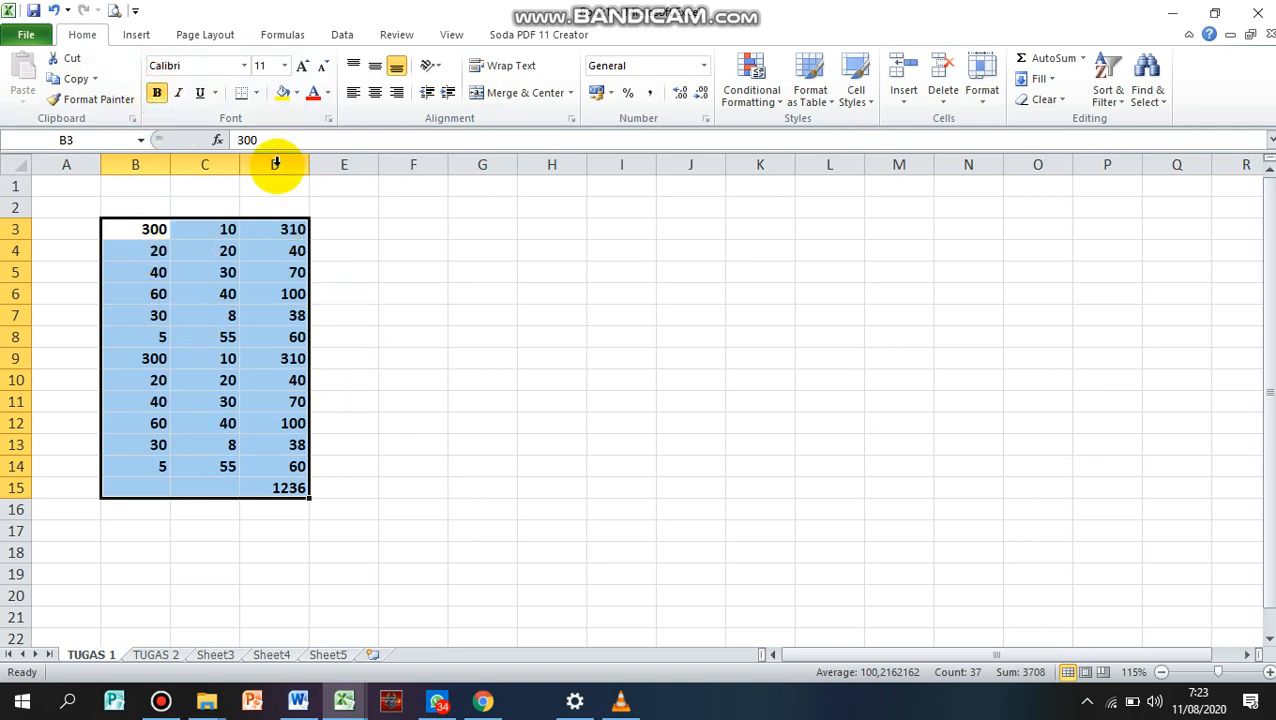
left_click(313, 93)
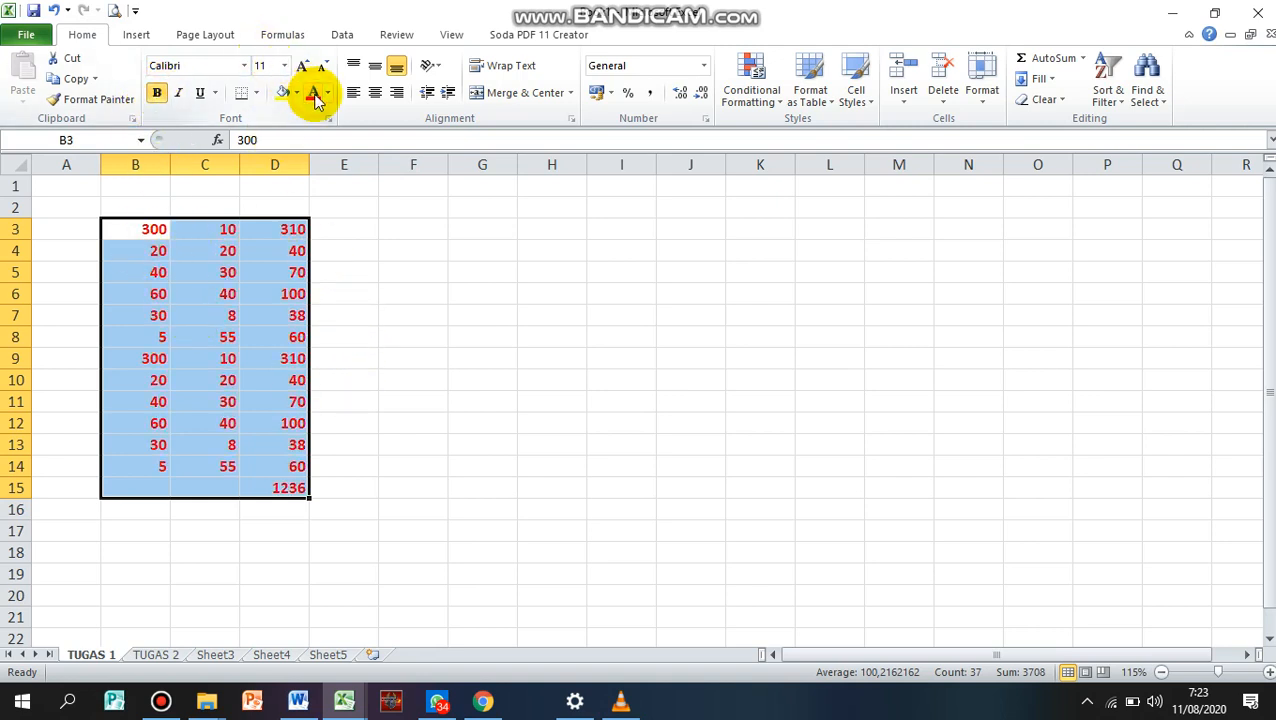
left_click(244, 66)
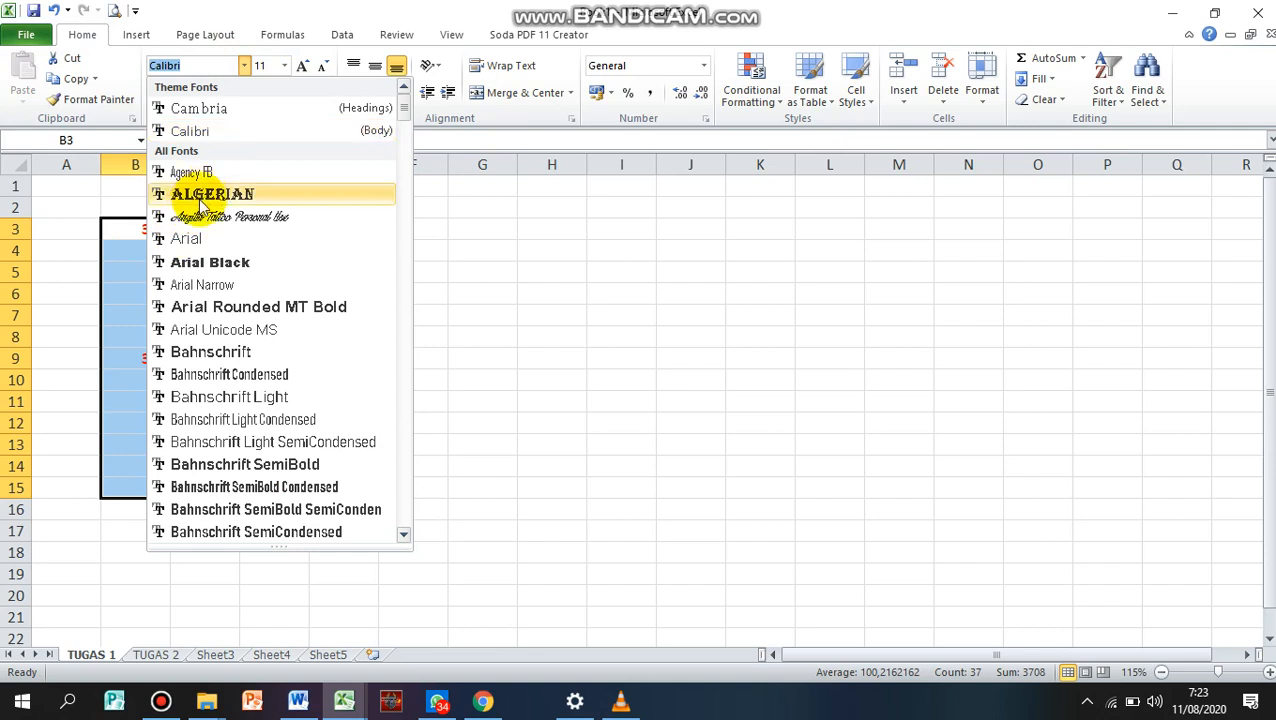
left_click(196, 260)
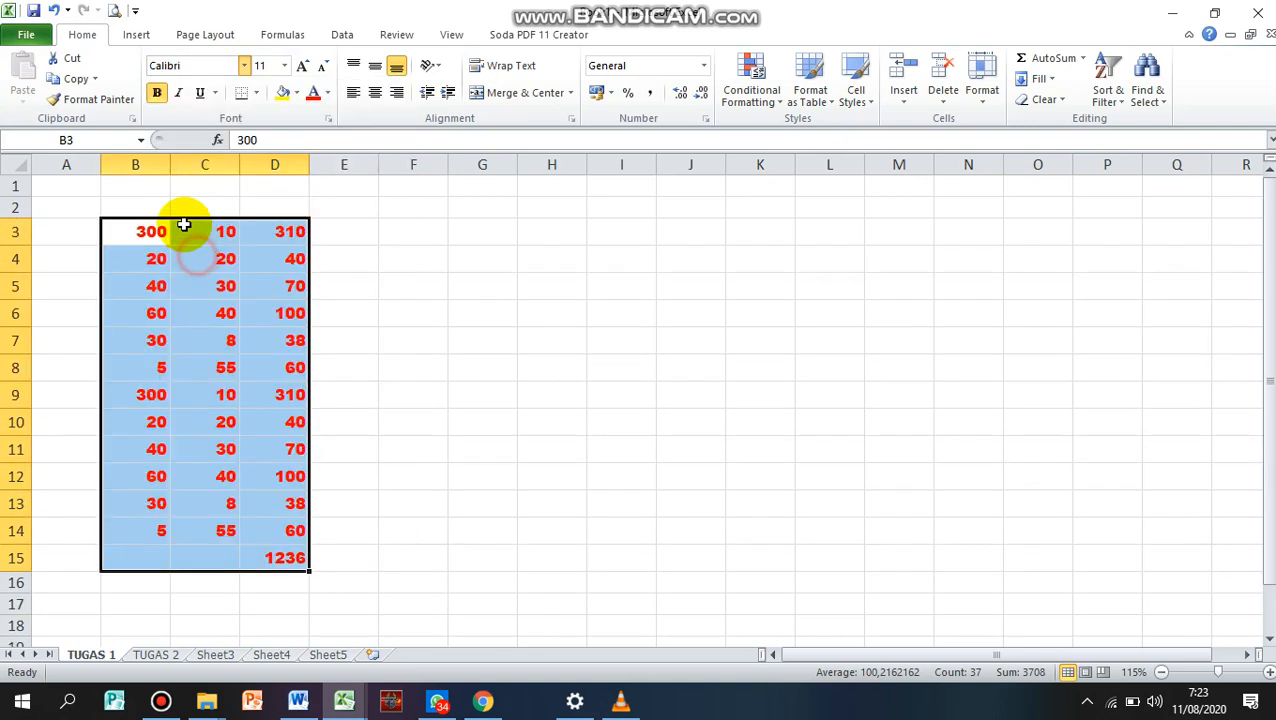
Apply All Borders to every cell in the range B3:D15
left_click(256, 93)
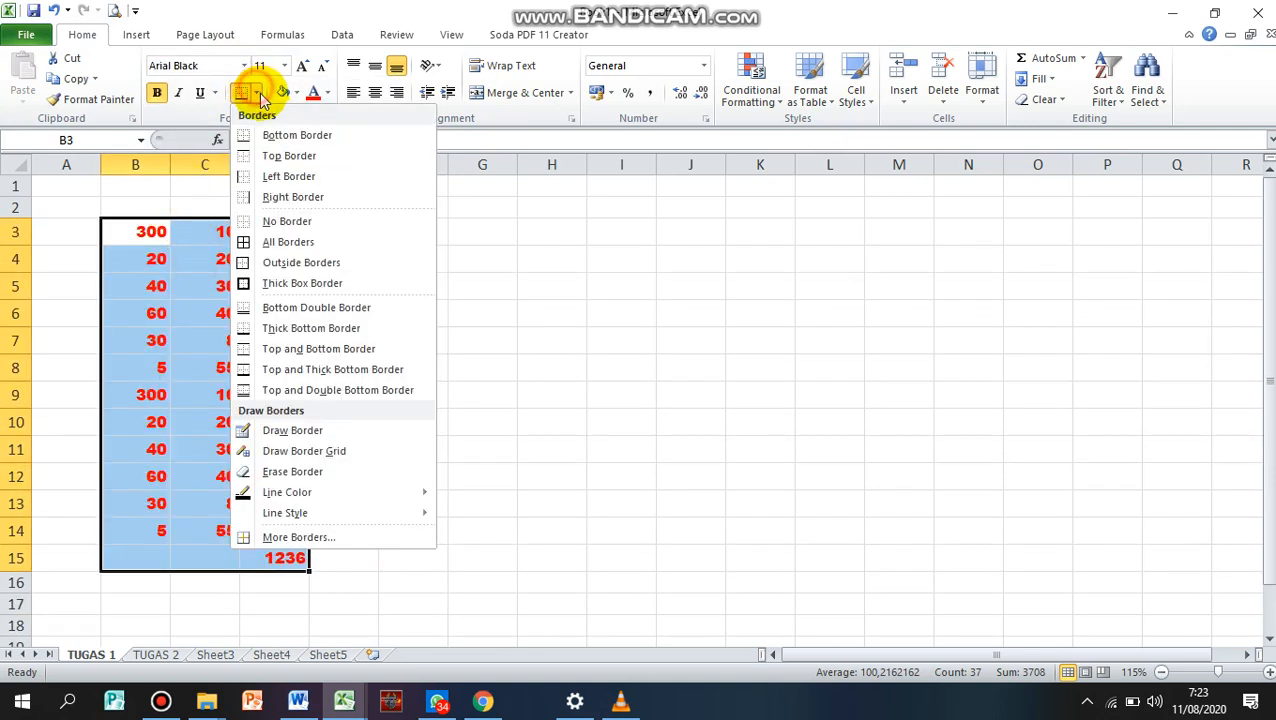
left_click(281, 245)
left_click(407, 370)
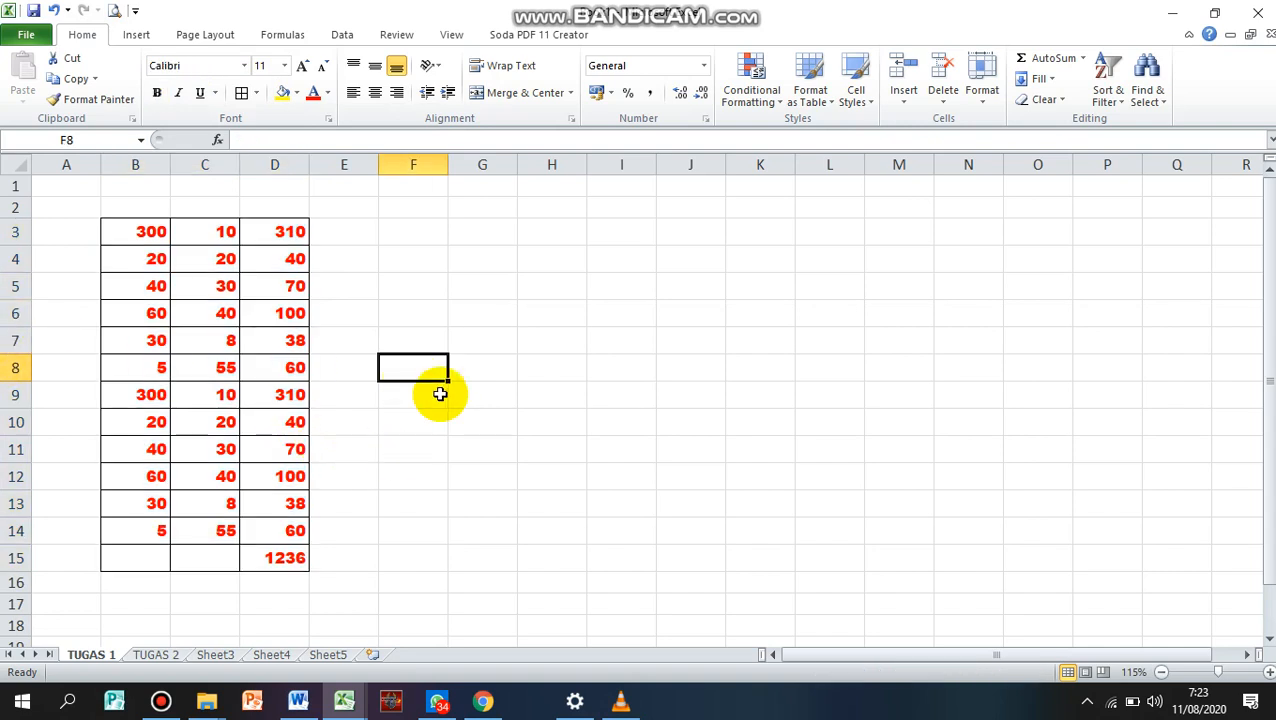
Look through the TUGAS 1 and TUGAS 2 worksheets and open the name of Sheet3 for editing
left_click(152, 656)
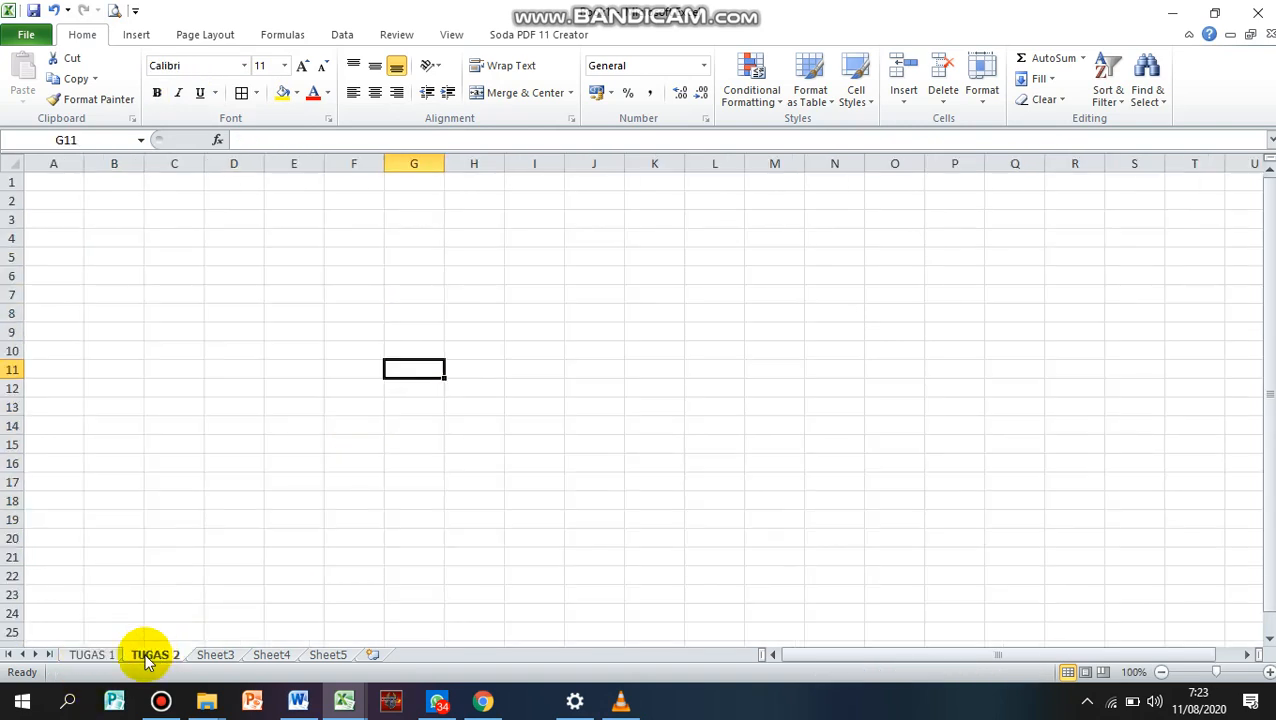
left_click(93, 655)
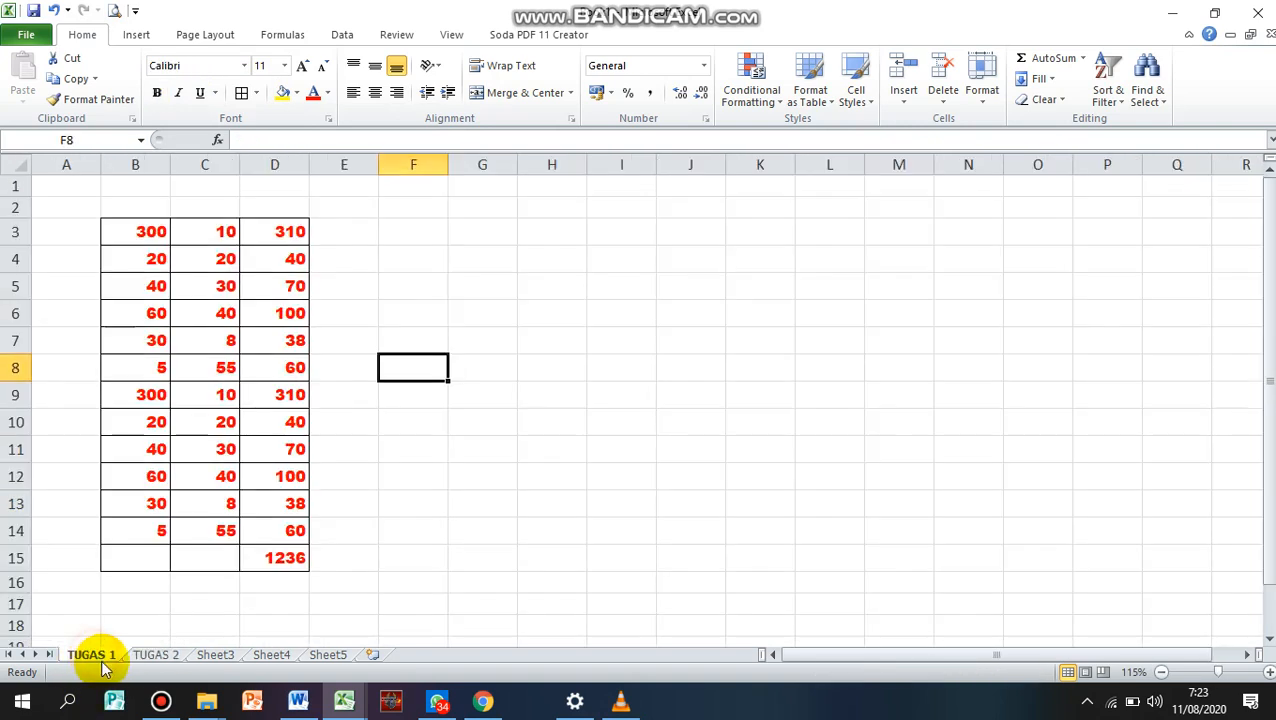
left_click(160, 656)
double_click(216, 656)
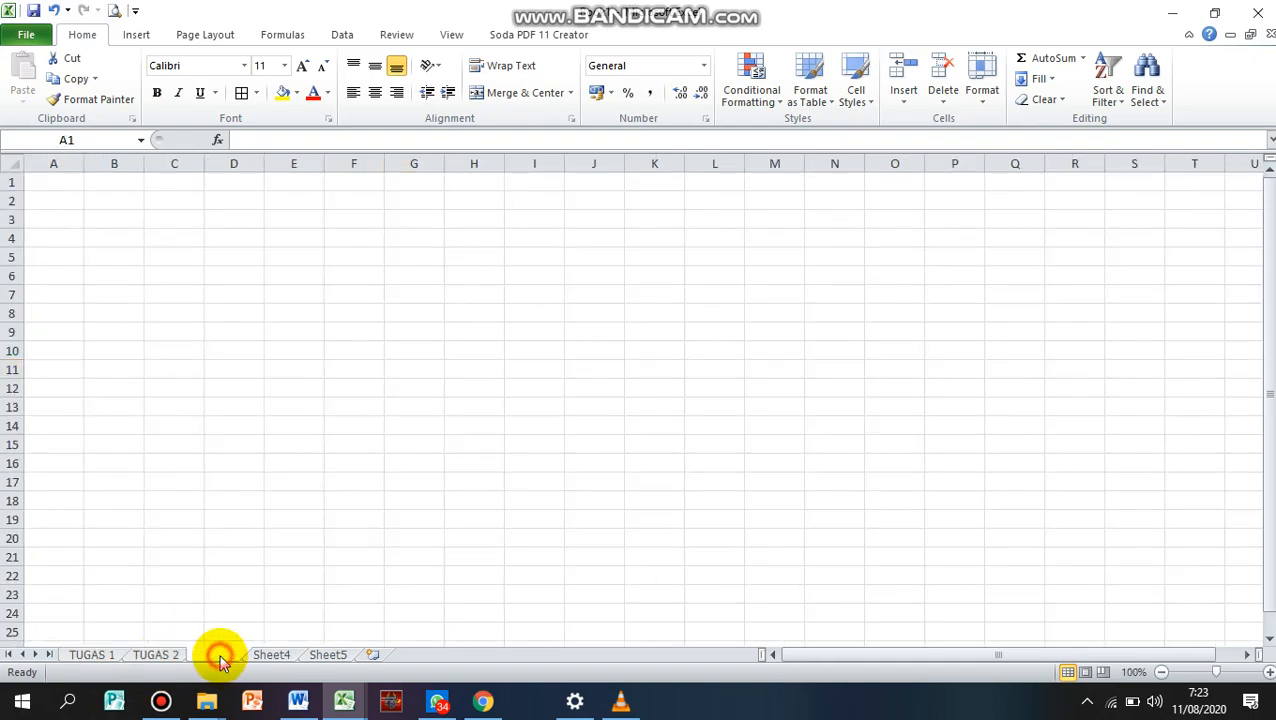